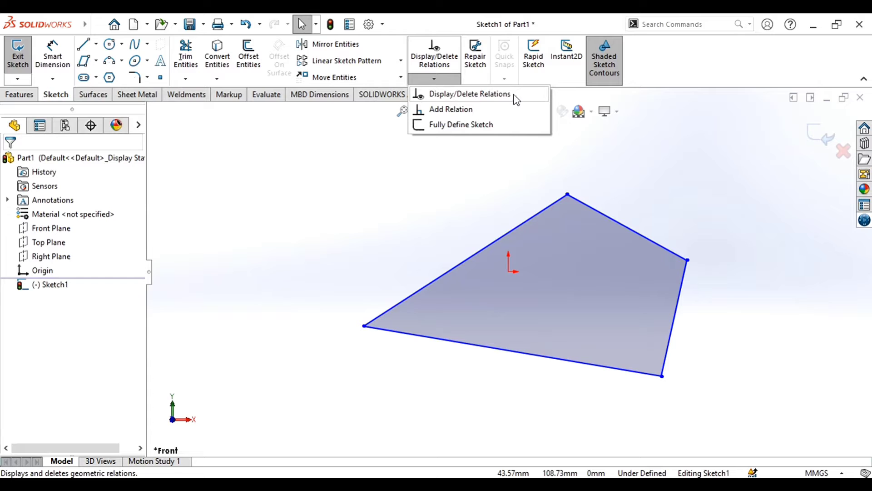
Display the existing relations of the quadrilateral's upper-left edge.
left_click(485, 97)
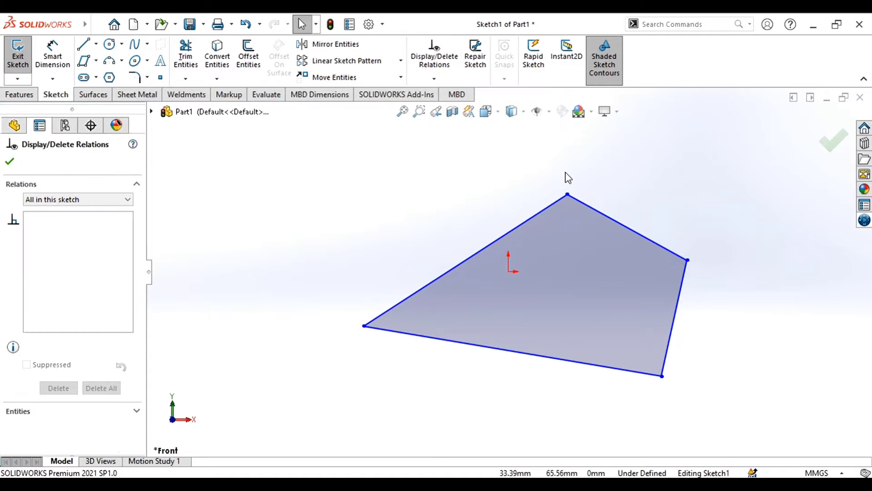
left_click(496, 243)
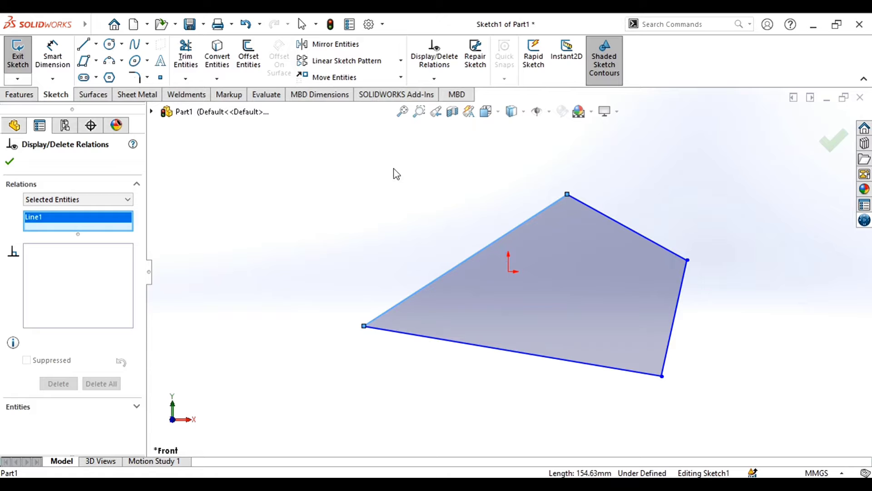
left_click(10, 161)
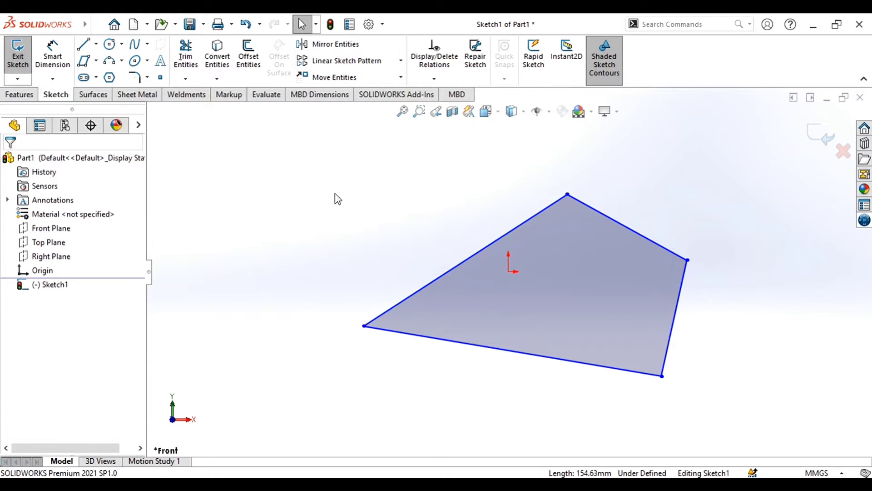
Sketch a vertical line about 79 mm long and a connected horizontal line about 79 mm long beside the quadrilateral.
left_click(84, 44)
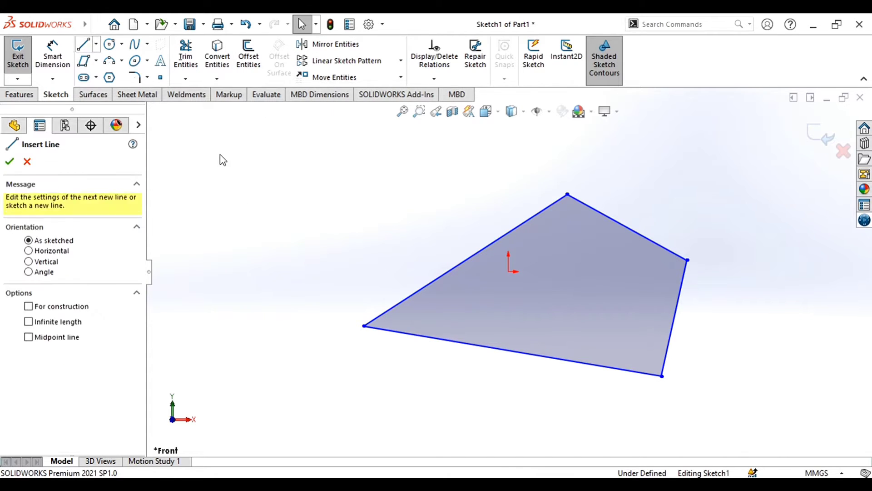
left_click(220, 154)
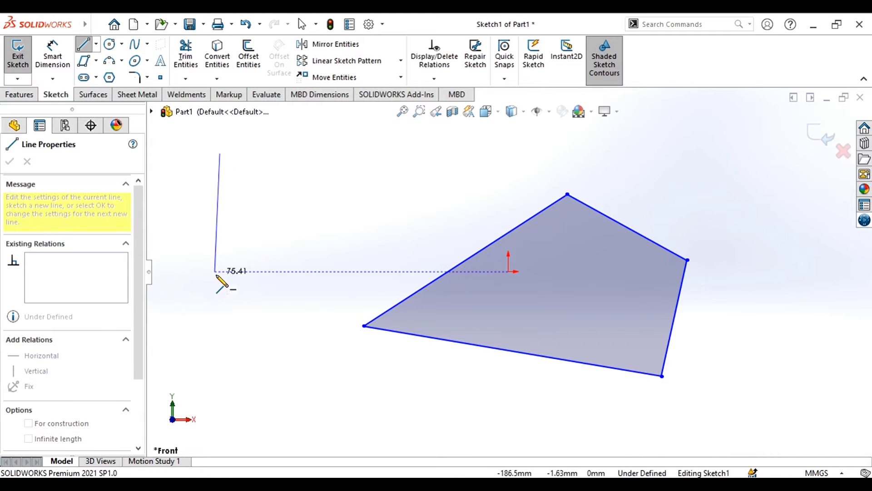
left_click(219, 278)
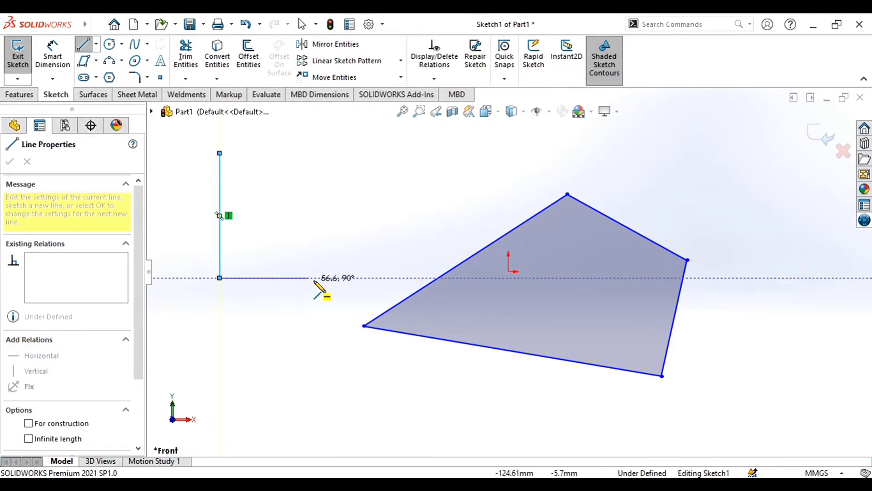
left_click(343, 277)
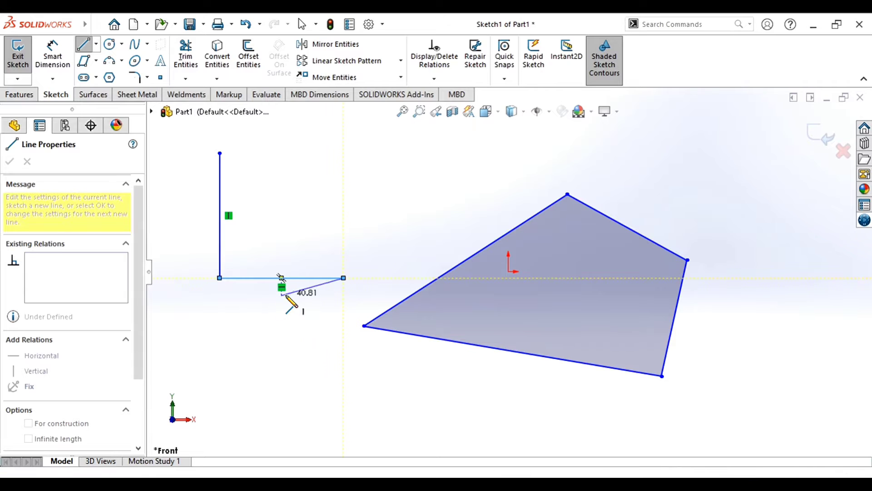
key("Escape")
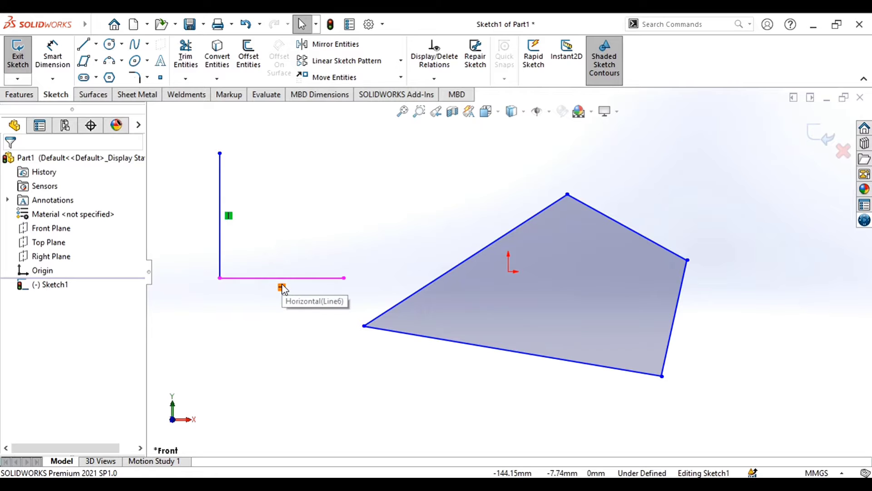
Delete the horizontal and vertical relations of the two L-shaped lines.
left_click(432, 77)
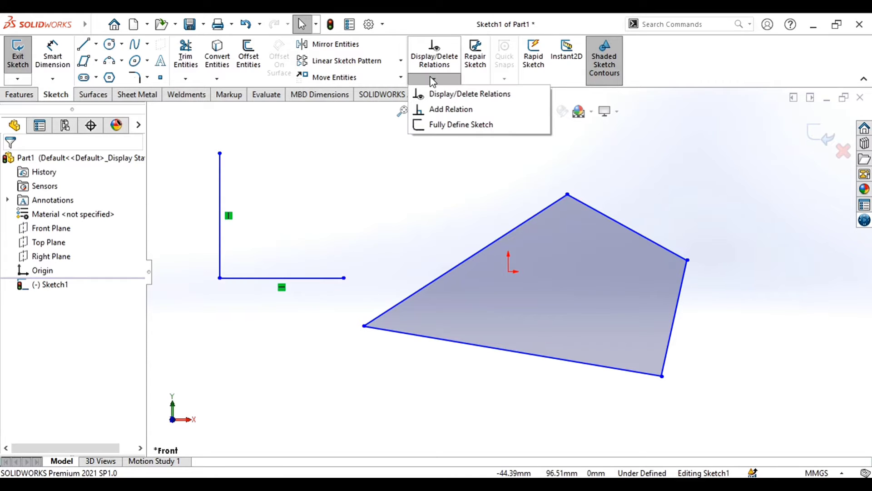
left_click(439, 94)
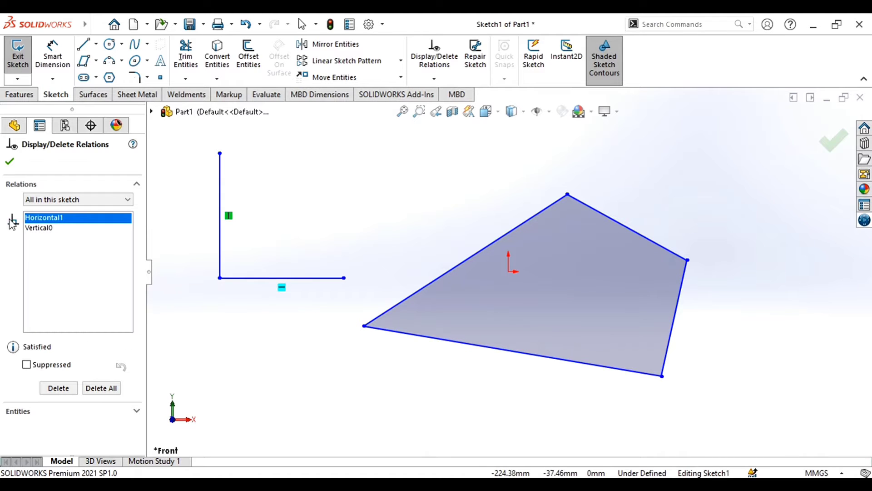
left_click(58, 388)
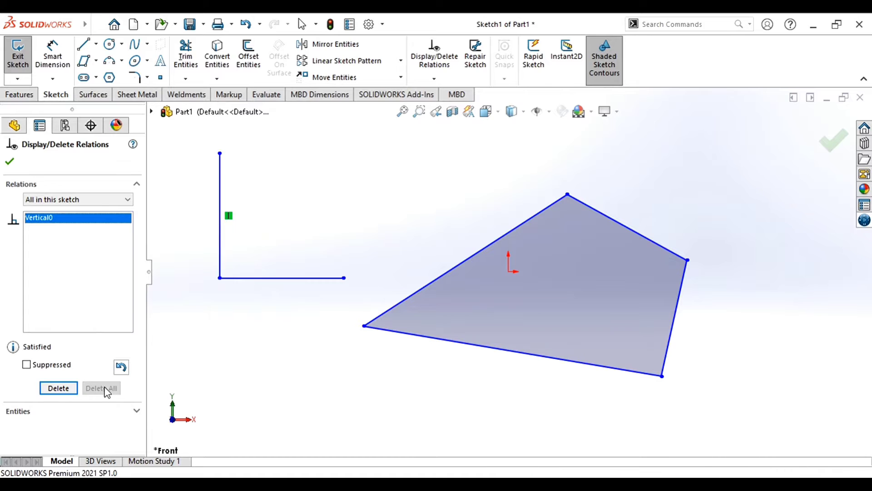
left_click(58, 388)
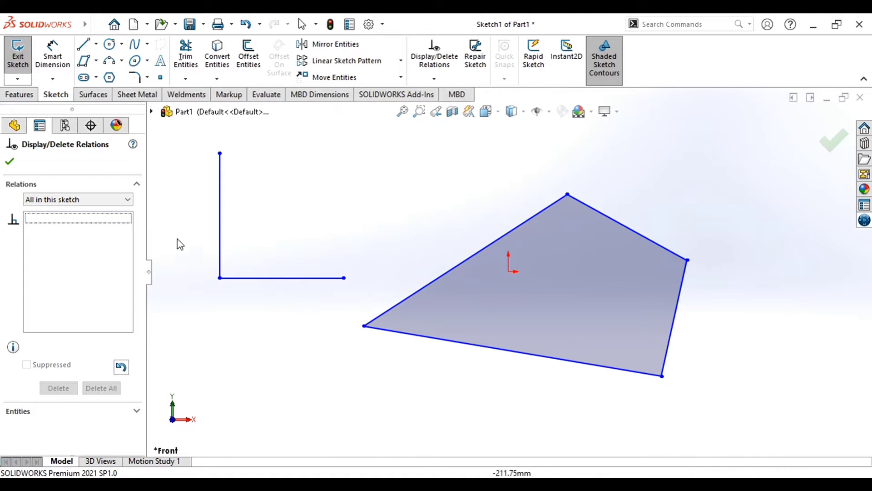
Check the relations of both lines of the L shape with Display/Delete Relations.
left_click(434, 78)
left_click(450, 92)
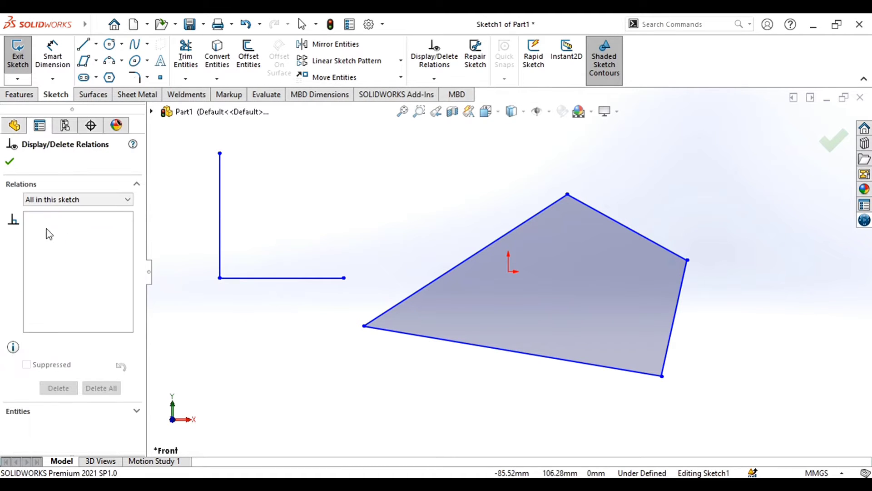
left_click(220, 210)
left_click(272, 278)
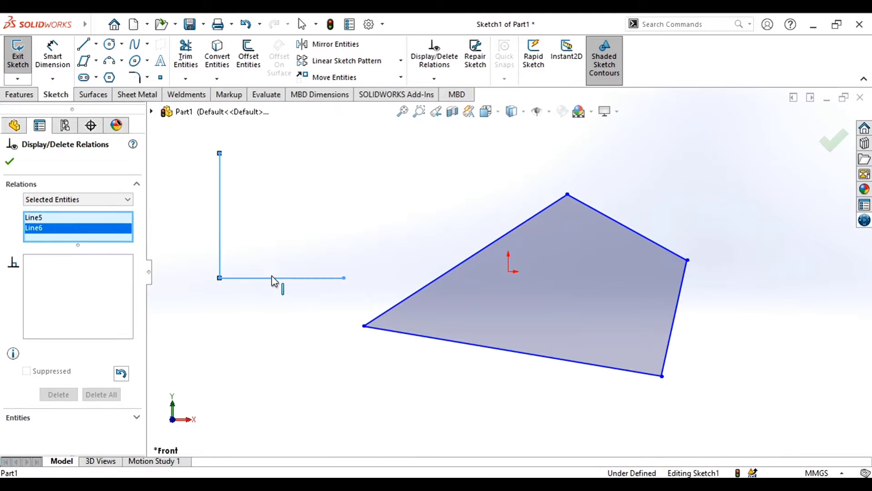
left_click(10, 161)
Add a Vertical relation to the upright line of the L shape.
left_click(220, 213)
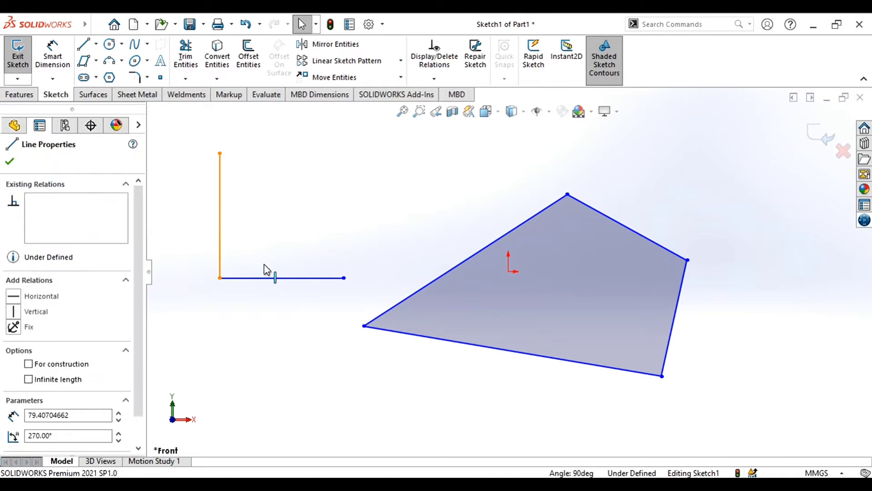
left_click(263, 278)
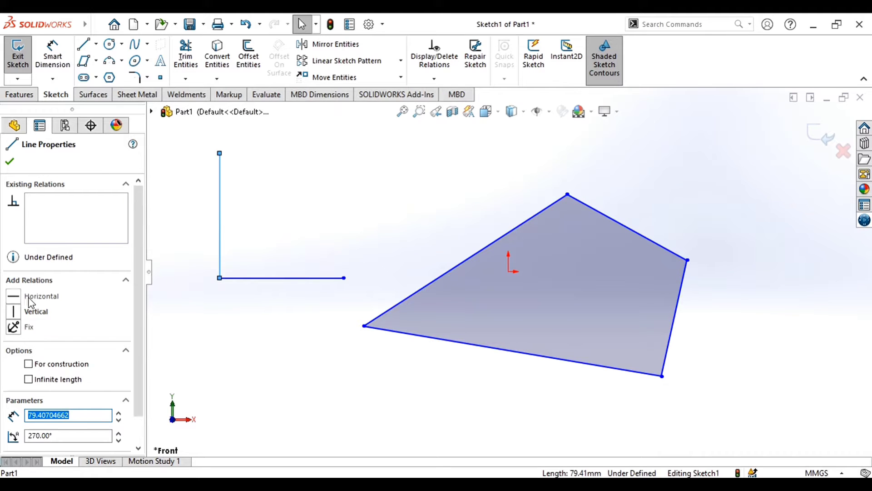
left_click(14, 311)
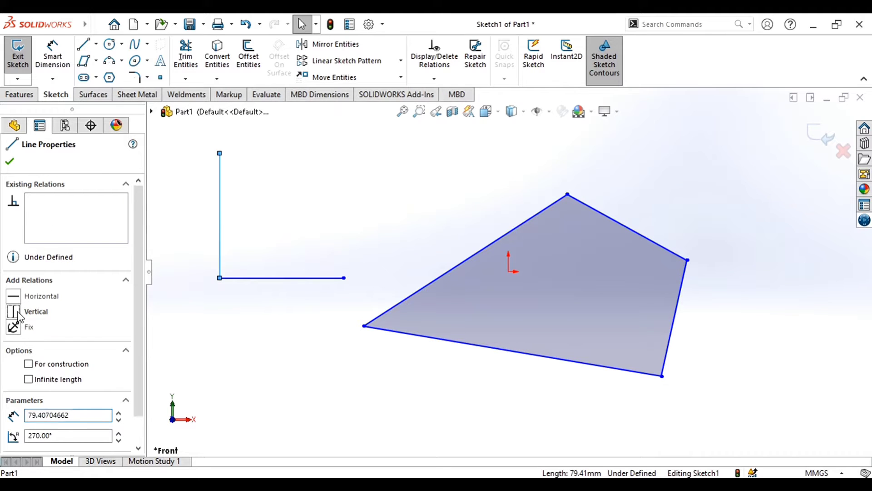
key("Escape")
Inspect the relations of the L shape's lower line with Display/Delete Relations.
left_click(248, 278)
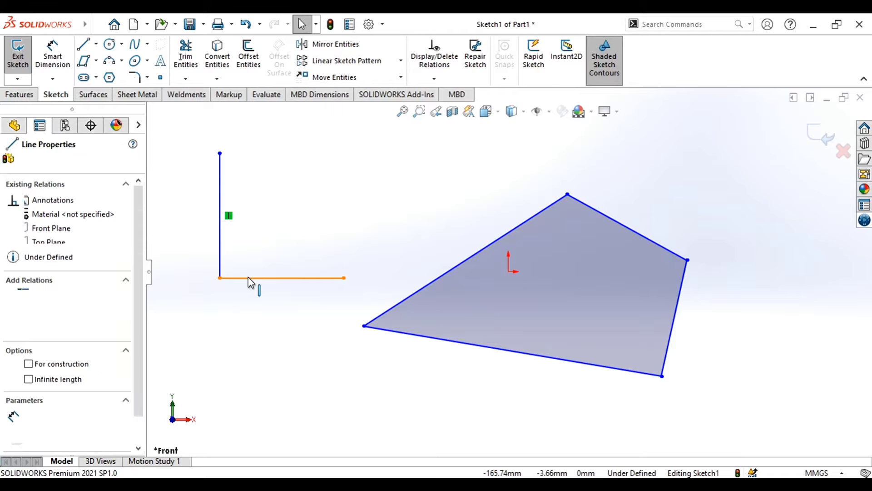
left_click(433, 67)
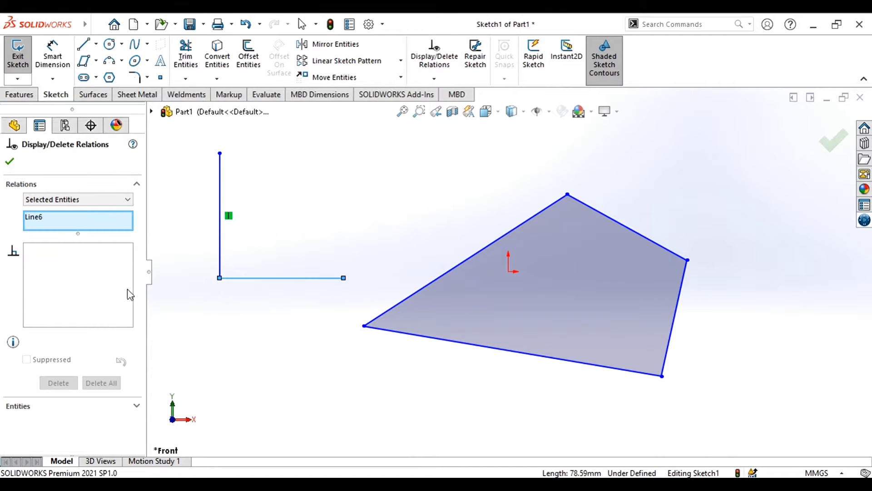
left_click(263, 278)
left_click(99, 287)
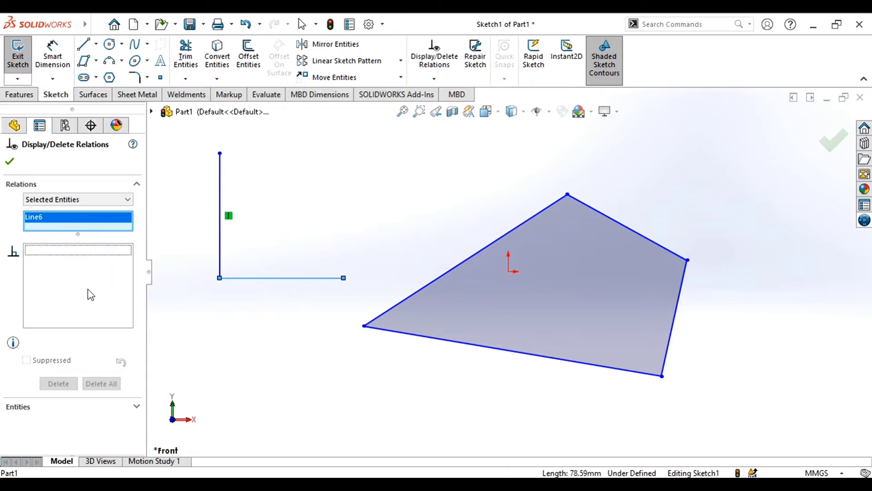
left_click(136, 184)
left_click(9, 161)
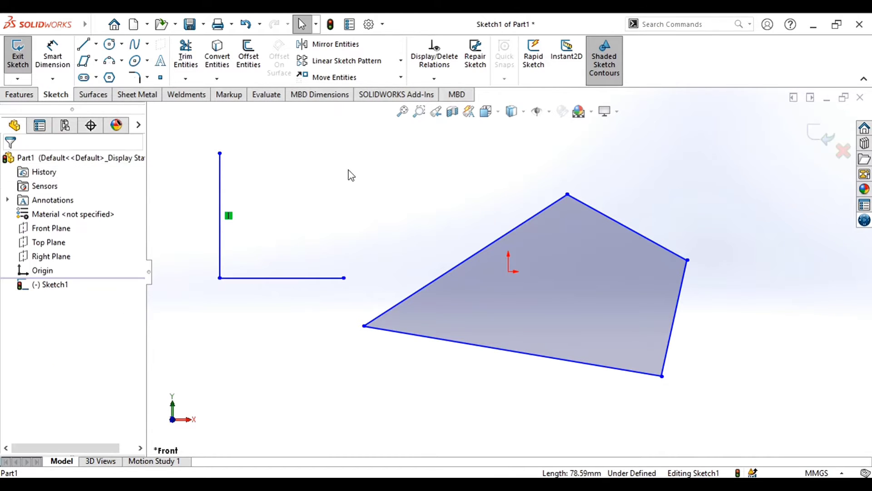
Add Equal and Perpendicular relations between the two lines of the L shape.
left_click(434, 78)
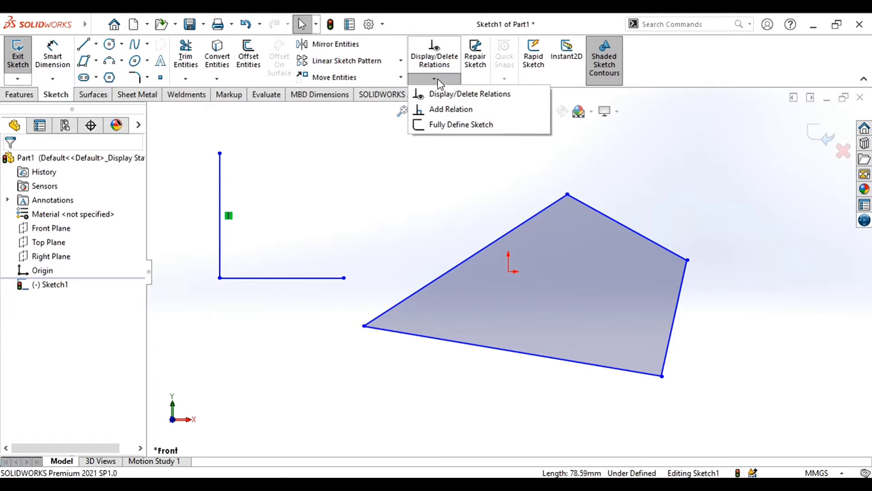
left_click(442, 111)
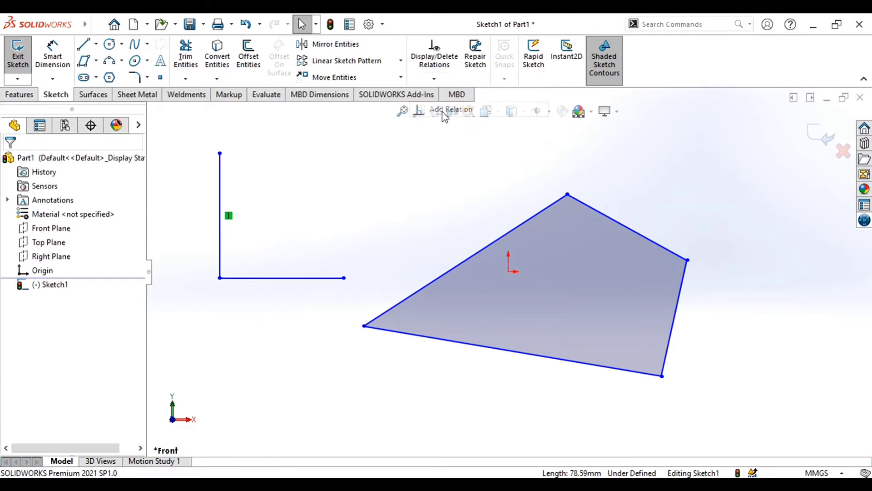
left_click(270, 278)
left_click(220, 268)
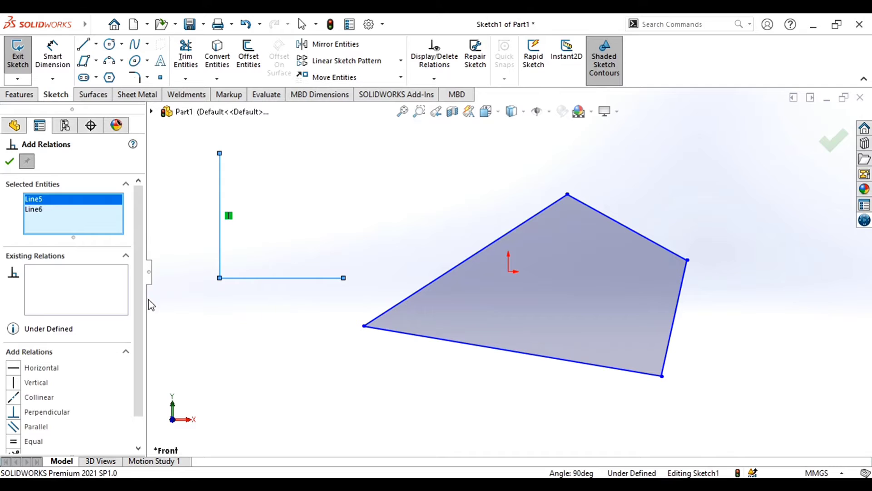
scroll(143, 300, "down", 2)
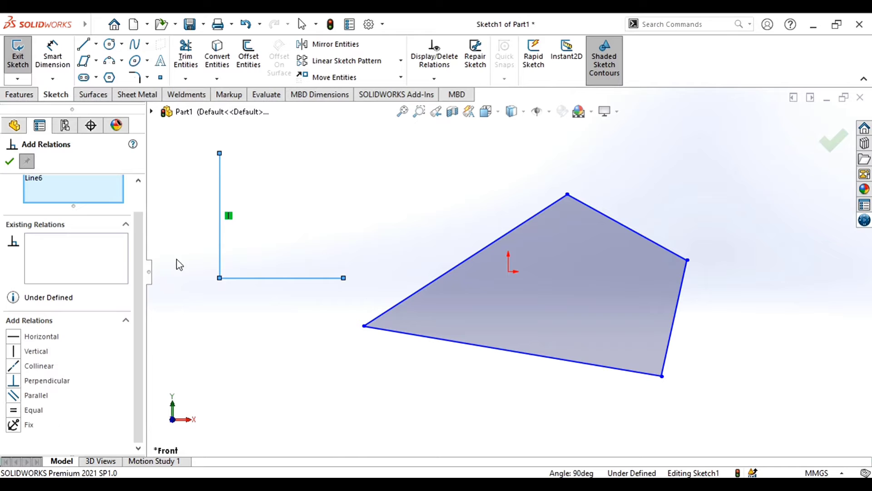
left_click(14, 409)
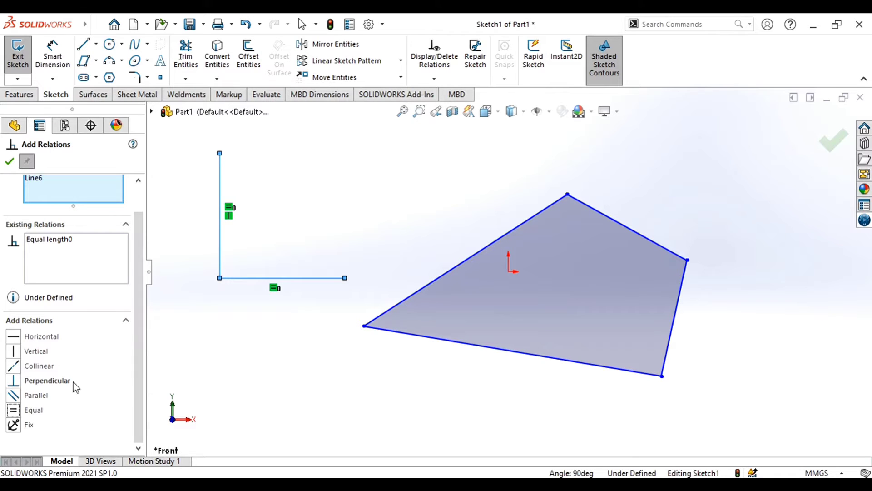
left_click(30, 381)
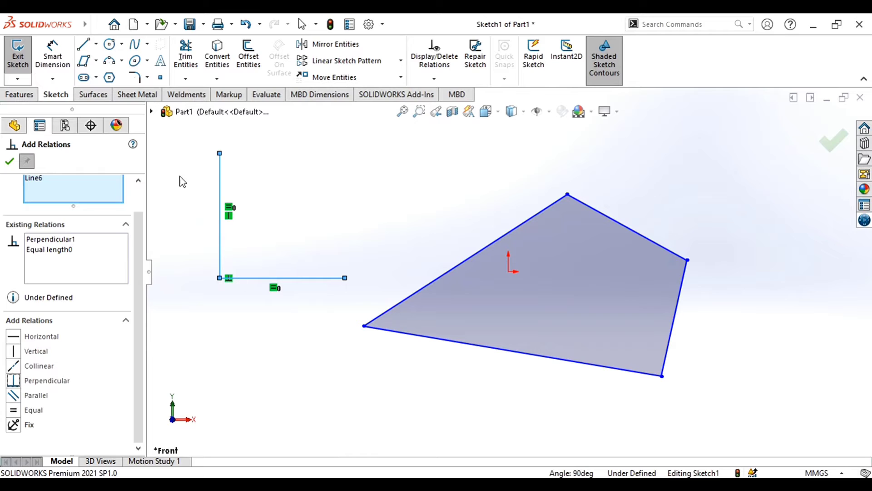
left_click_drag(220, 150, 239, 165)
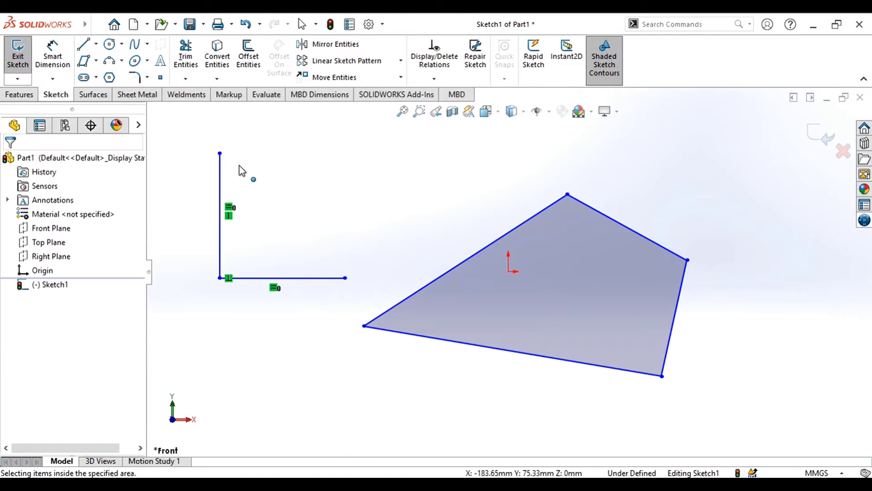
left_click(445, 79)
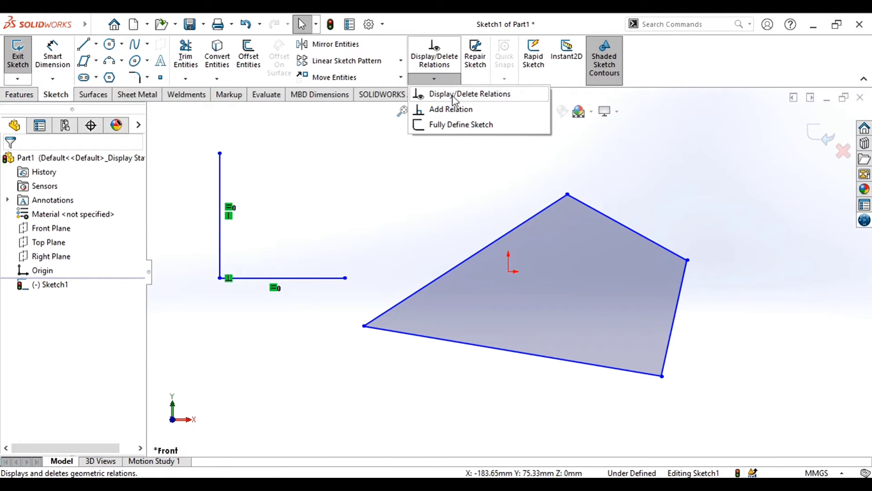
left_click(468, 111)
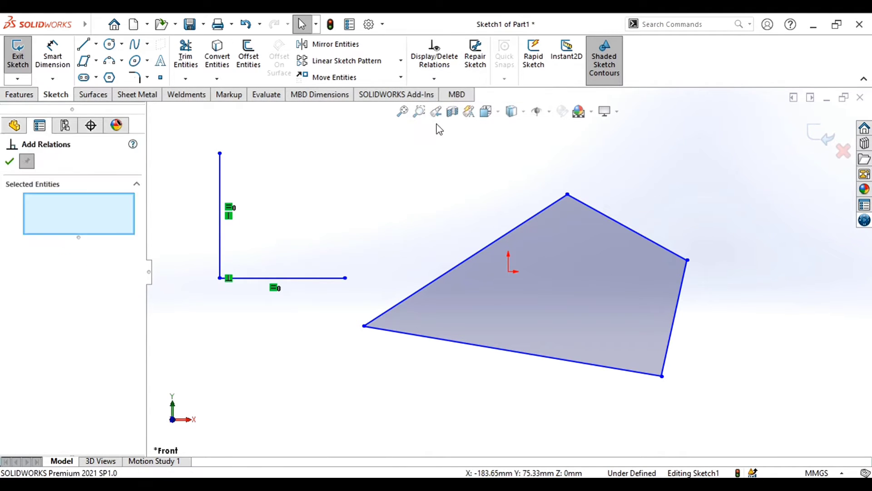
left_click(435, 279)
left_click(440, 339)
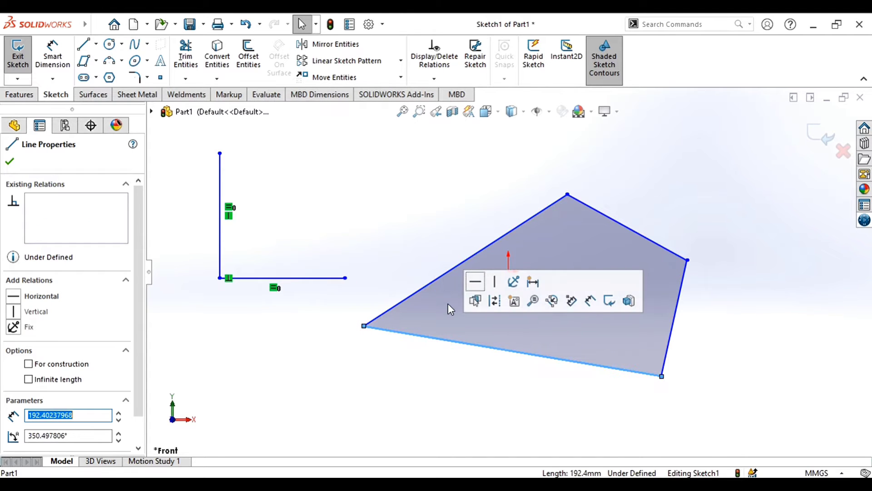
Add a Perpendicular relation between the left slanted line and the bottom line of the quadrilateral.
left_click(435, 78)
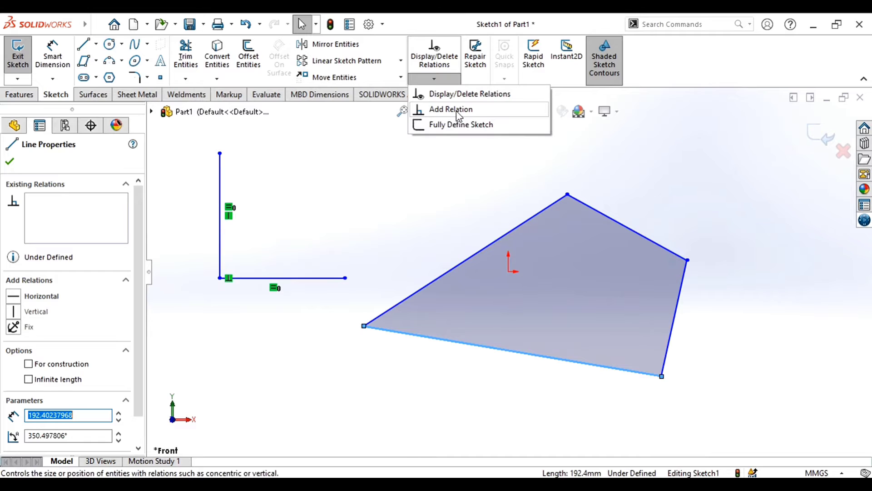
left_click(456, 110)
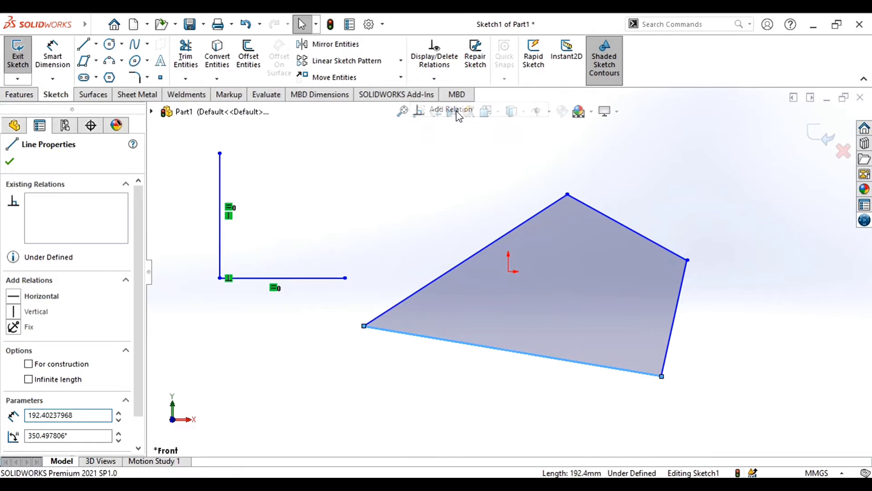
left_click(457, 268)
left_click(410, 336)
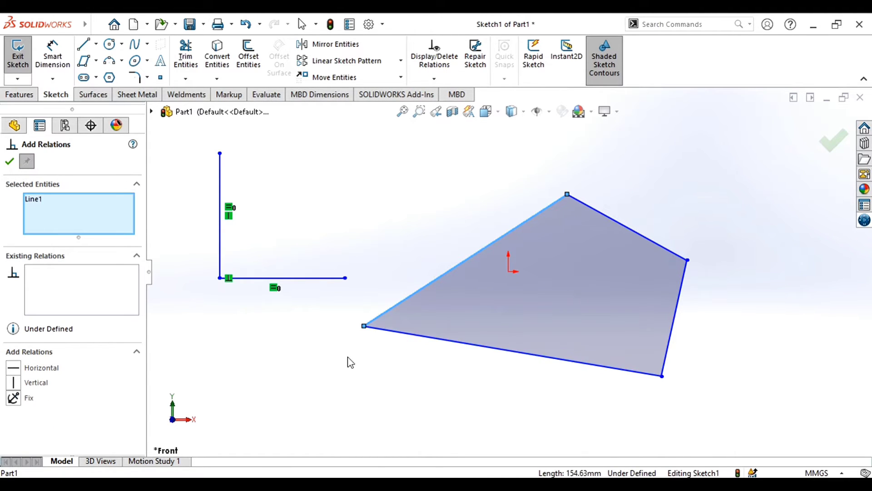
left_click(381, 332)
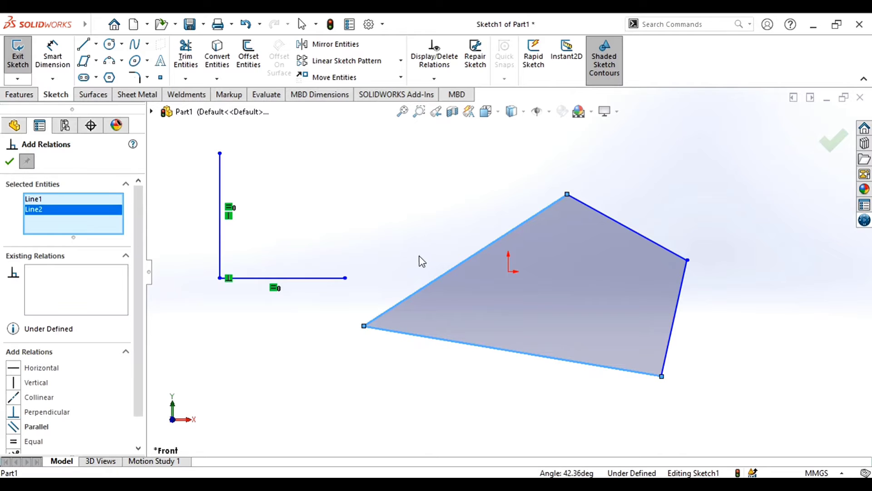
scroll(133, 354, "down", 1)
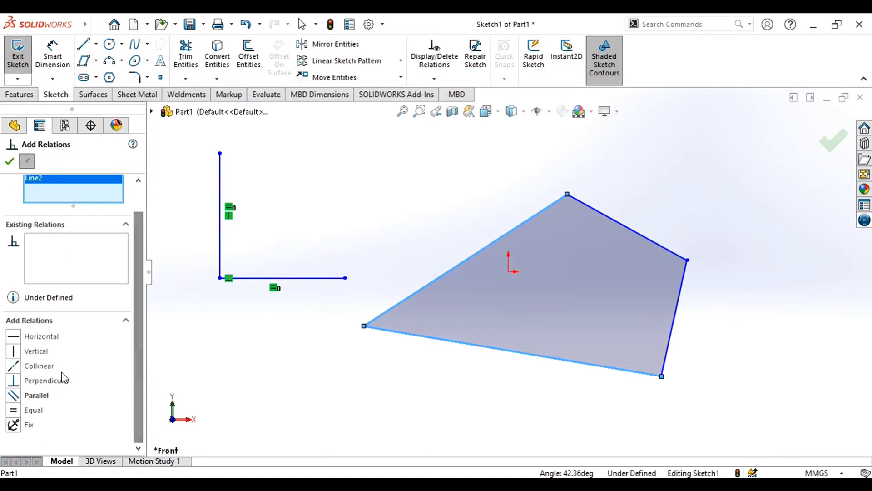
left_click(43, 383)
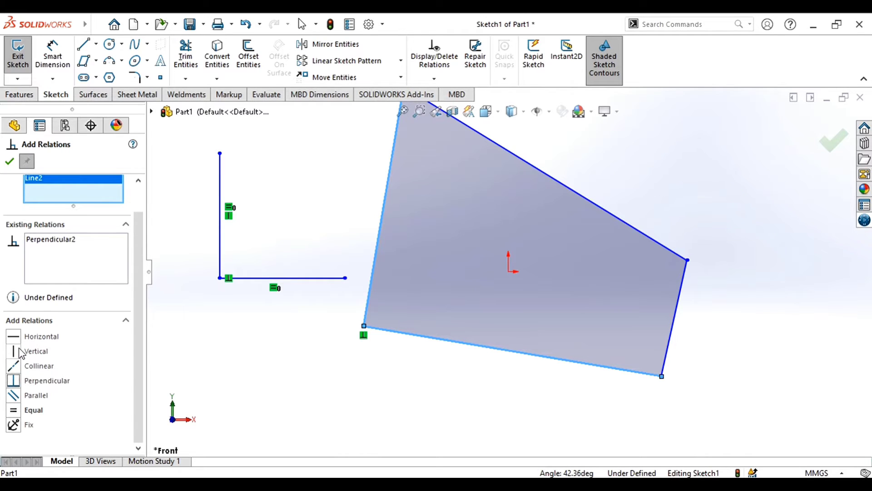
left_click(10, 160)
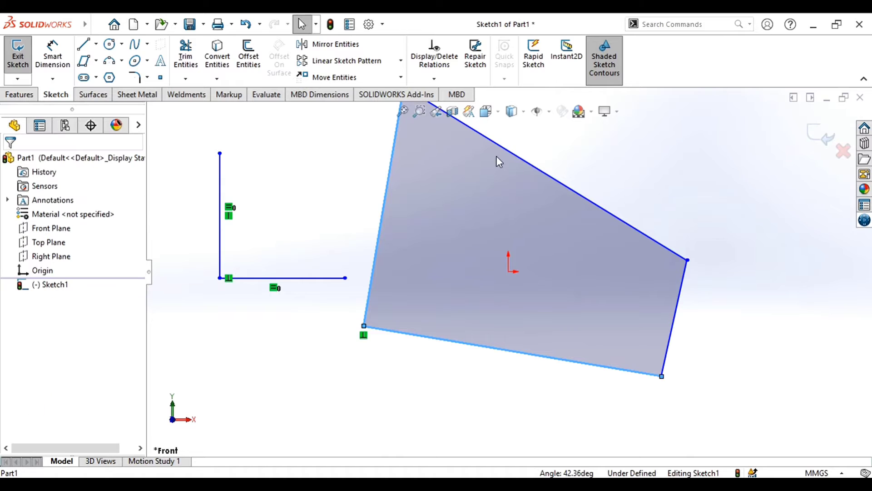
left_click(682, 286)
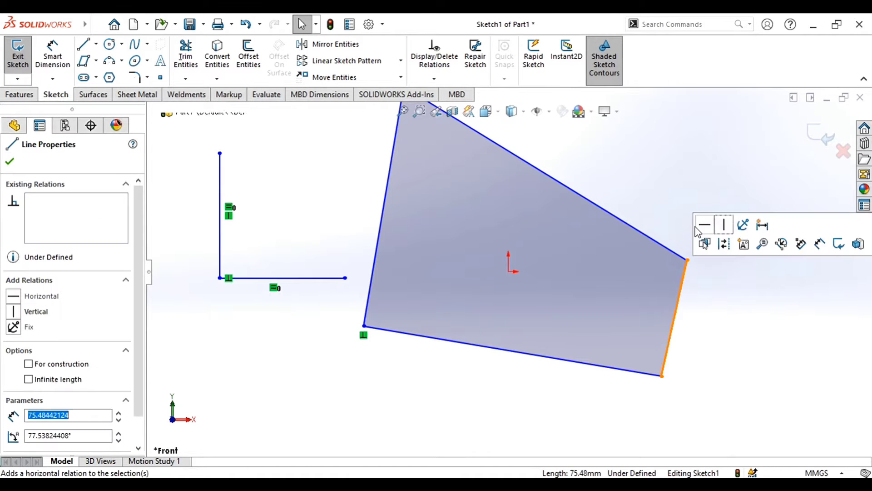
left_click(654, 245, "ctrl")
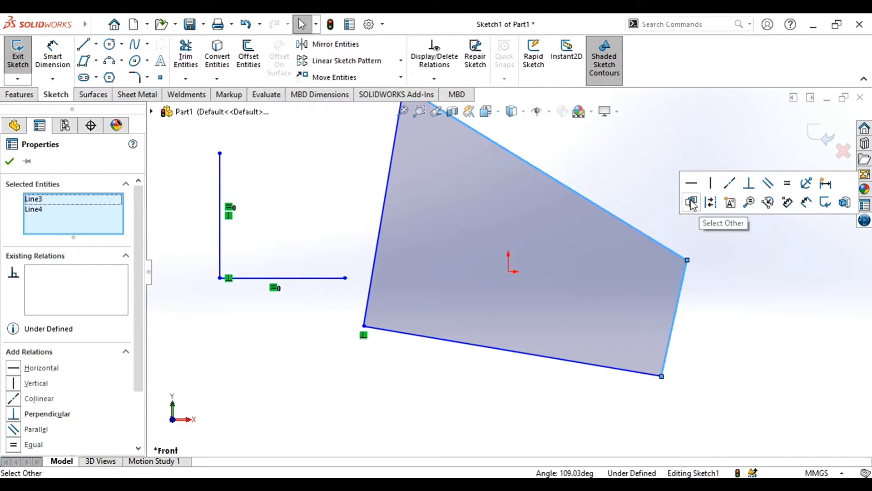
key("Escape")
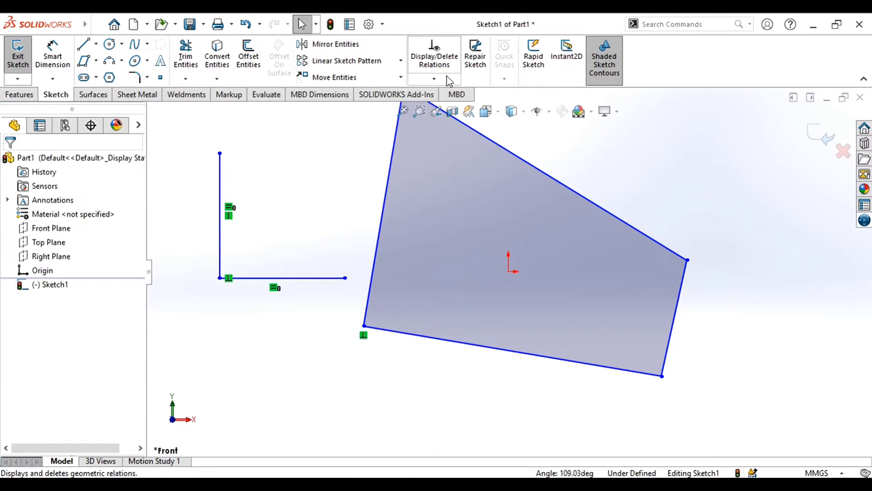
left_click(443, 77)
left_click(456, 111)
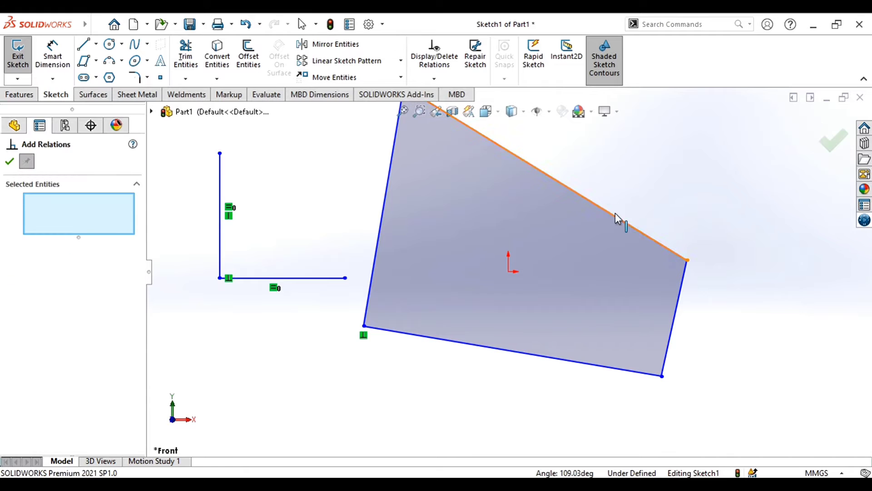
key("Escape")
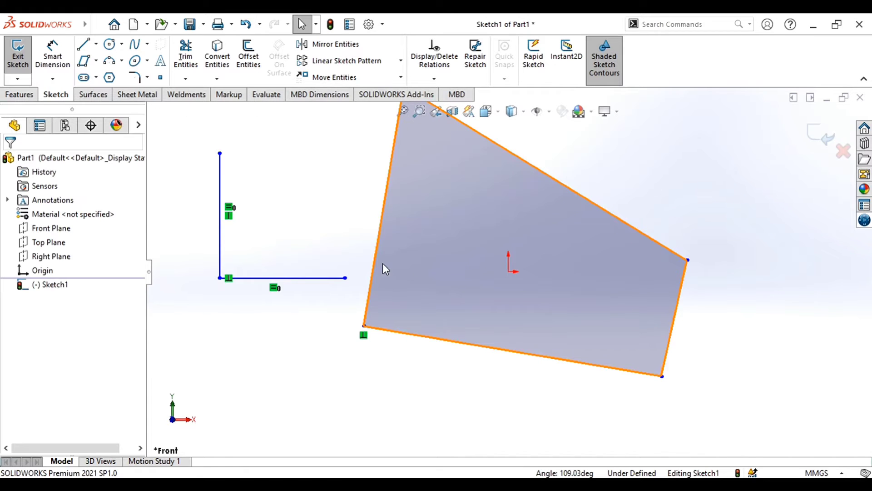
Sketch a corner rectangle about 116 mm wide and 46 mm high to the right of the quadrilateral.
scroll(375, 301, "down", 2)
scroll(365, 342, "up", 4)
scroll(716, 249, "up", 3)
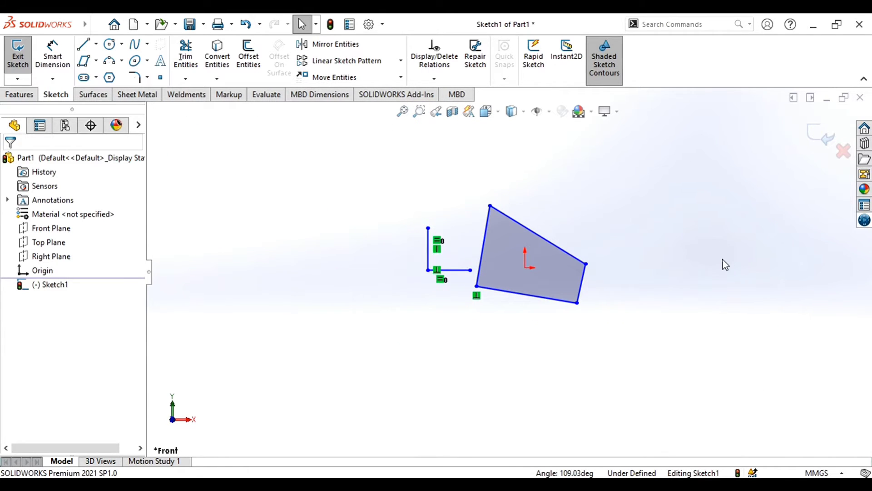
scroll(722, 261, "down", 2)
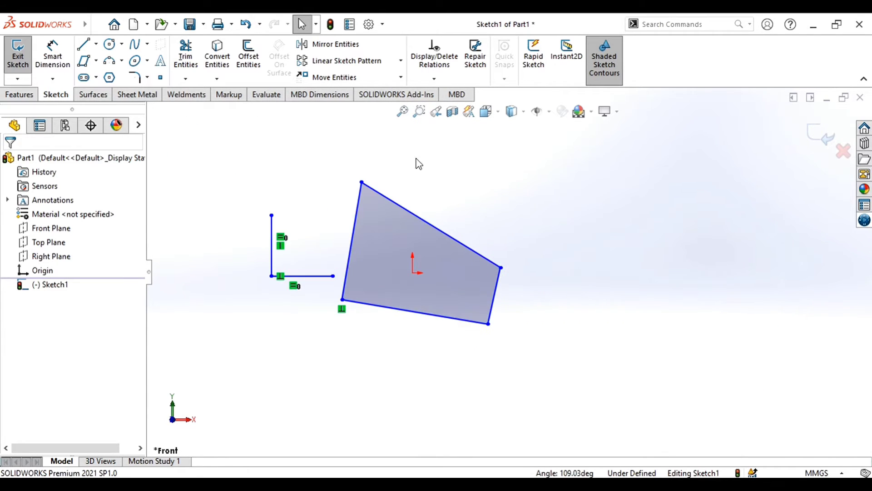
left_click(96, 60)
left_click(109, 76)
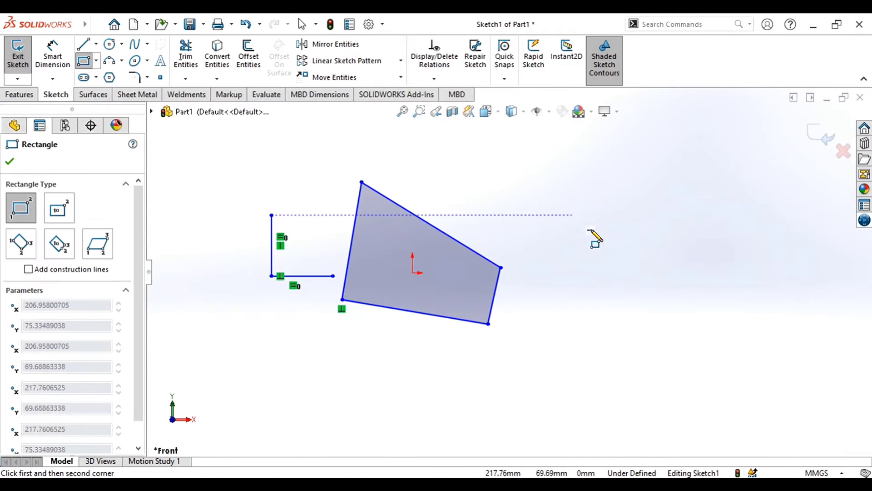
left_click(572, 215)
left_click(661, 249)
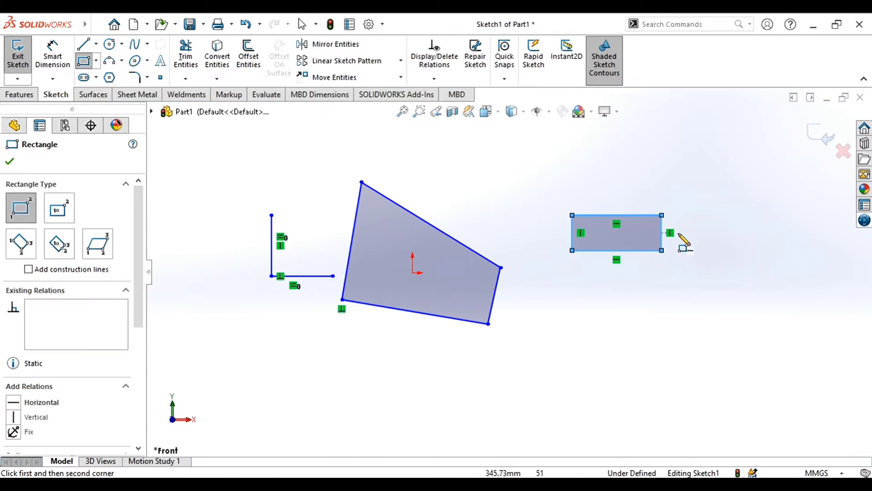
key("Escape")
Dimension the rectangle's width along its top edge and its height along its right edge, keeping the drawn values.
right_click_drag(684, 233, 697, 139)
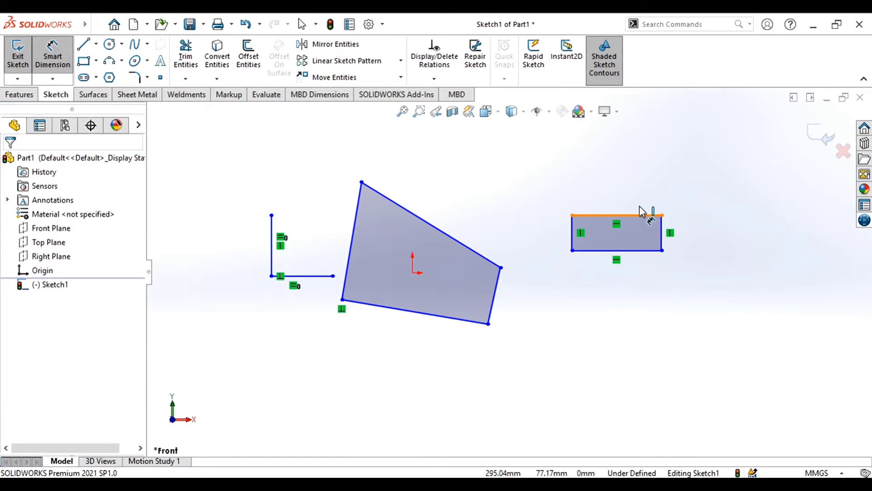
left_click(640, 210)
left_click(669, 241)
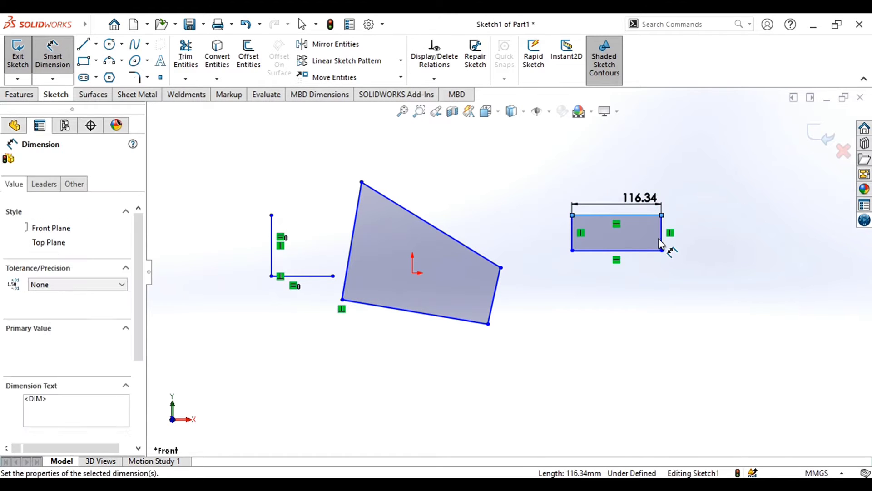
left_click(586, 186)
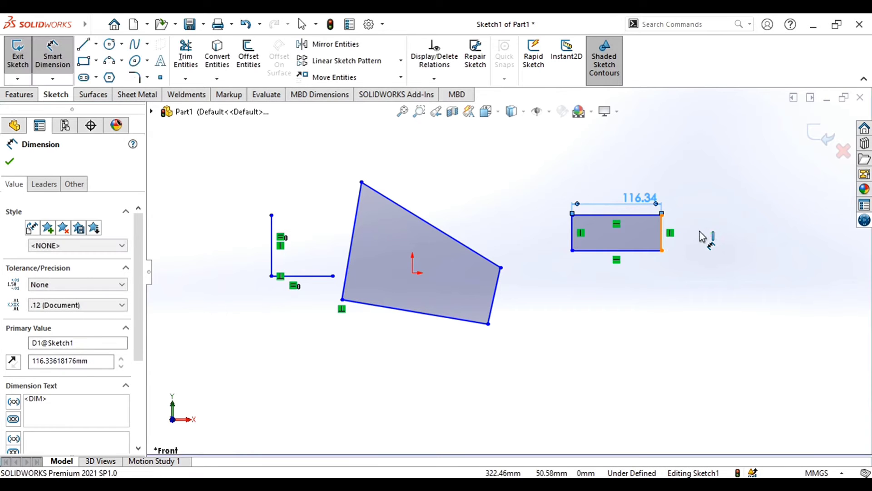
left_click(661, 233)
left_click(699, 236)
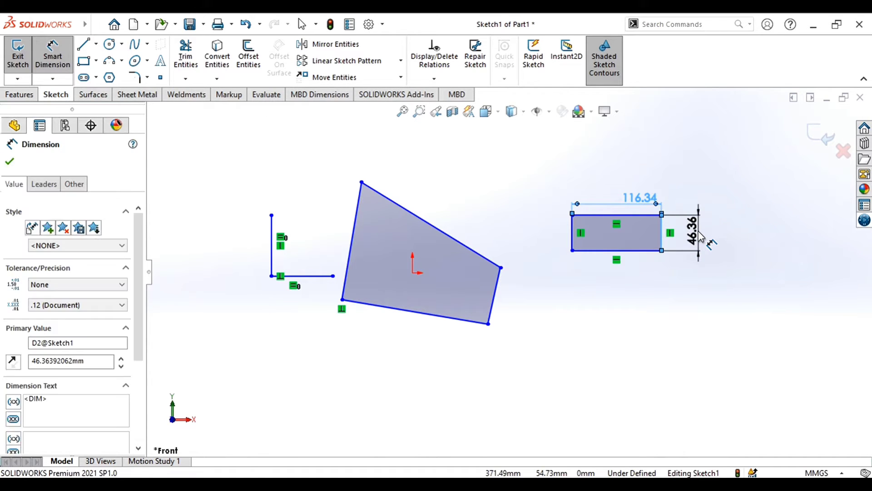
left_click(645, 214)
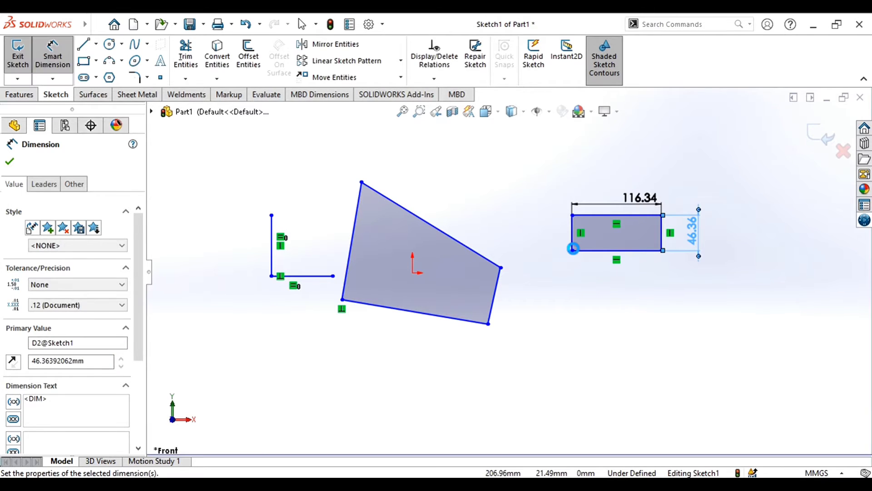
Dimension the horizontal distance from the origin to the rectangle's lower-left corner and the vertical distance to its upper-left corner, keeping the drawn values.
left_click(572, 249)
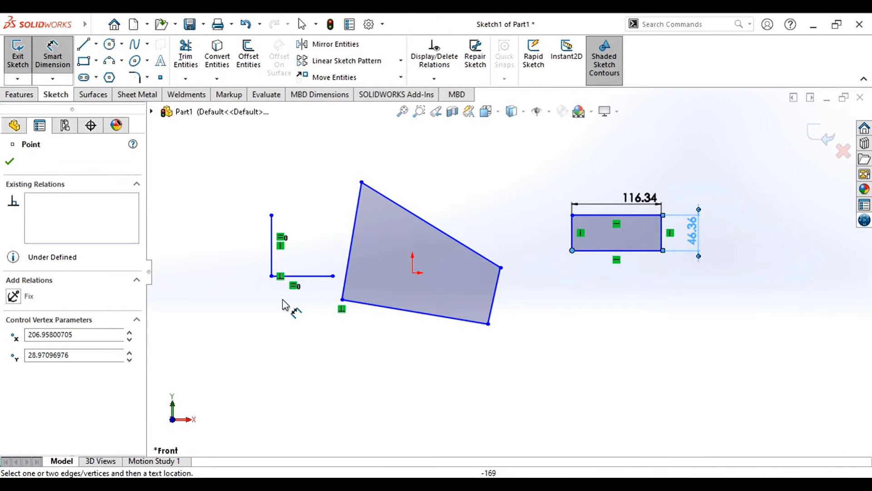
left_click(412, 272)
left_click(475, 188)
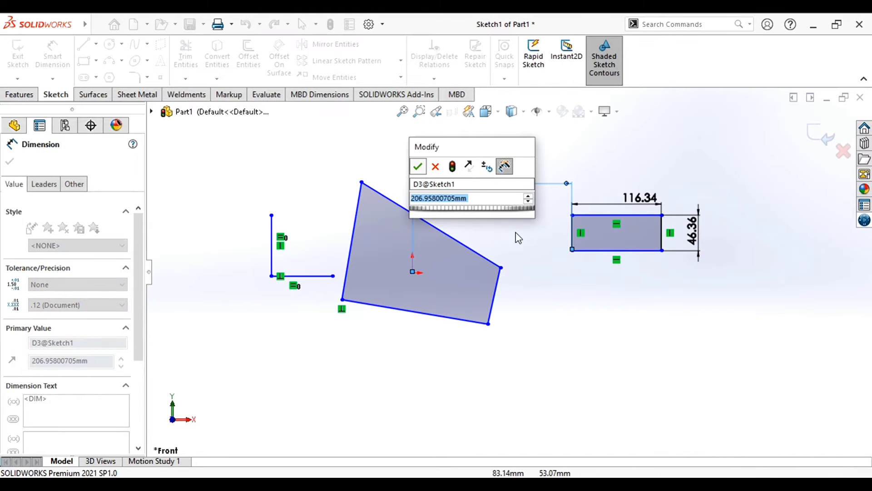
key("Return")
left_click(573, 215)
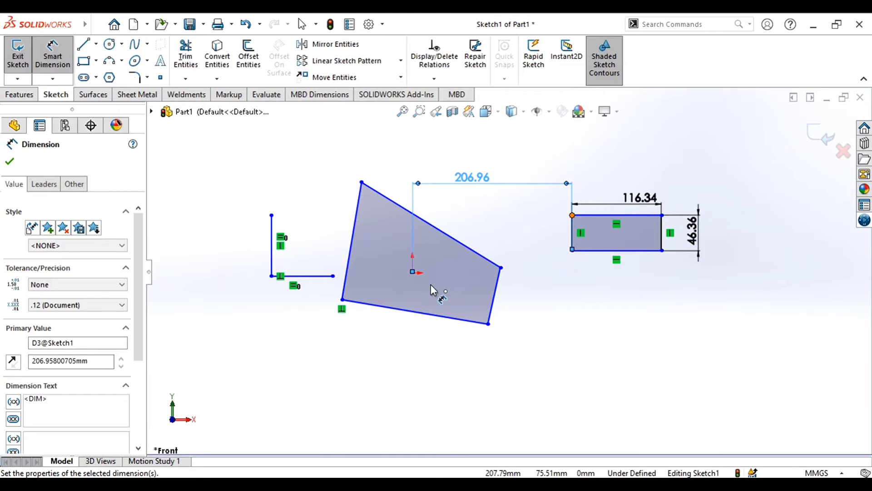
left_click(412, 272)
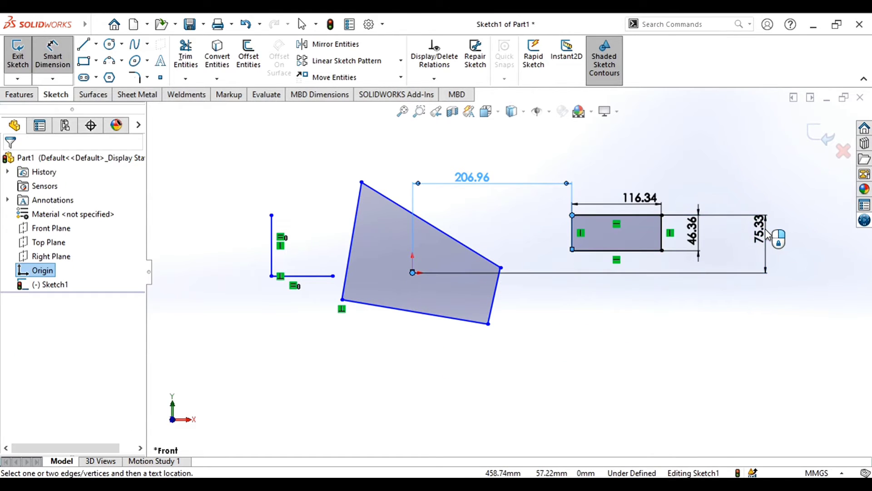
left_click(767, 236)
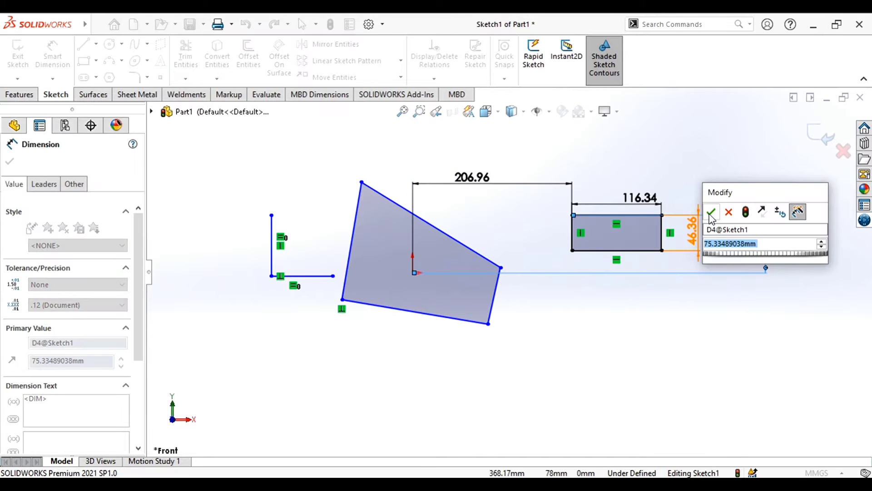
left_click(711, 211)
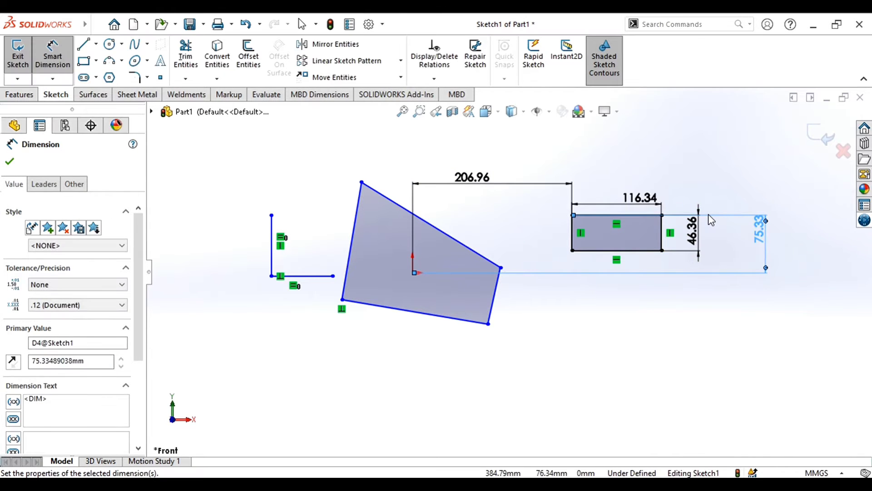
scroll(613, 223, "down", 3)
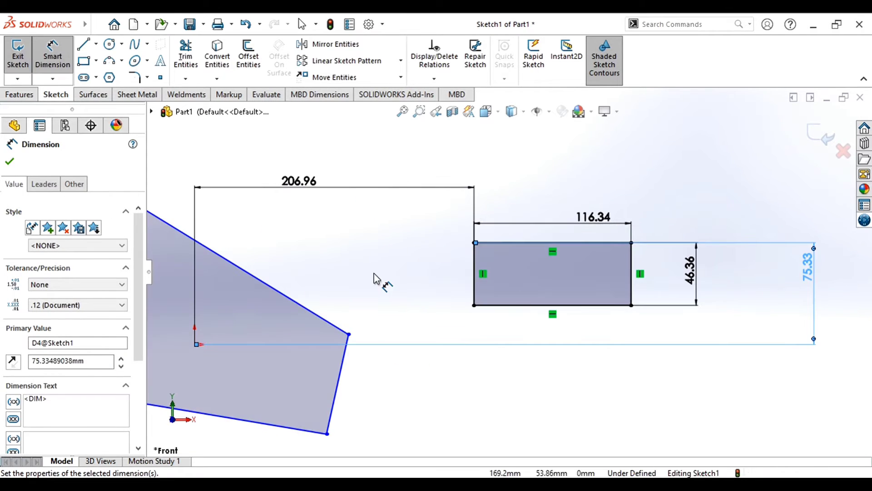
scroll(591, 313, "down", 1)
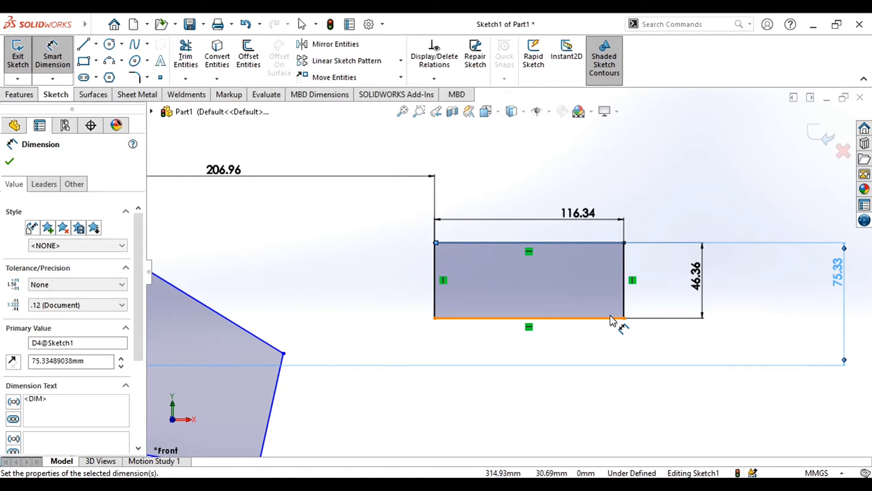
left_click(608, 318)
key("Escape")
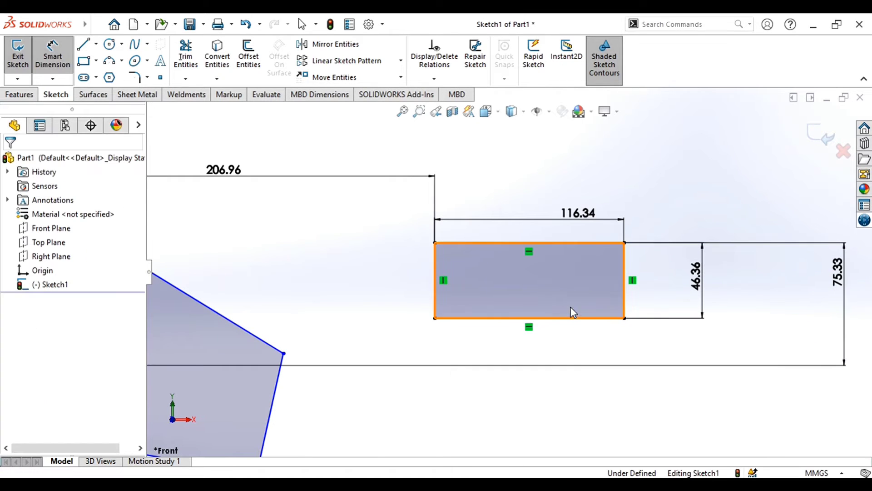
key("Escape")
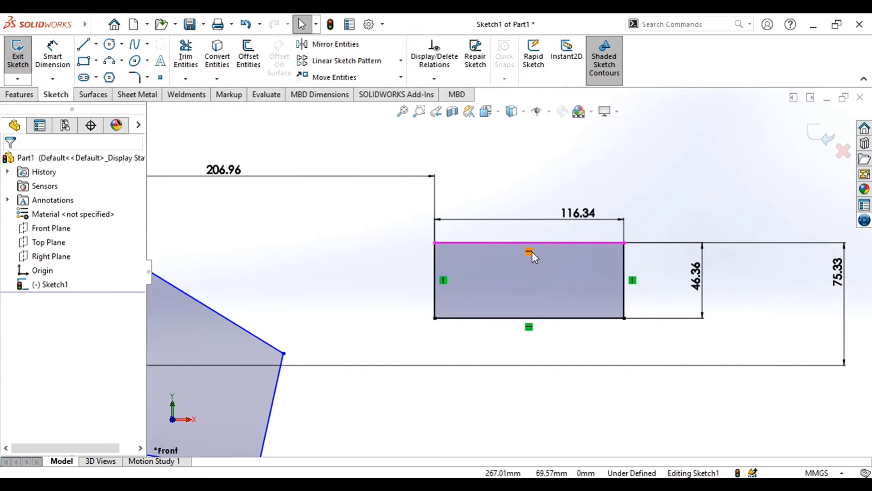
Fully define all entities in the sketch with automatically calculated relations and dimensions.
scroll(568, 234, "down", 3)
scroll(575, 250, "up", 6)
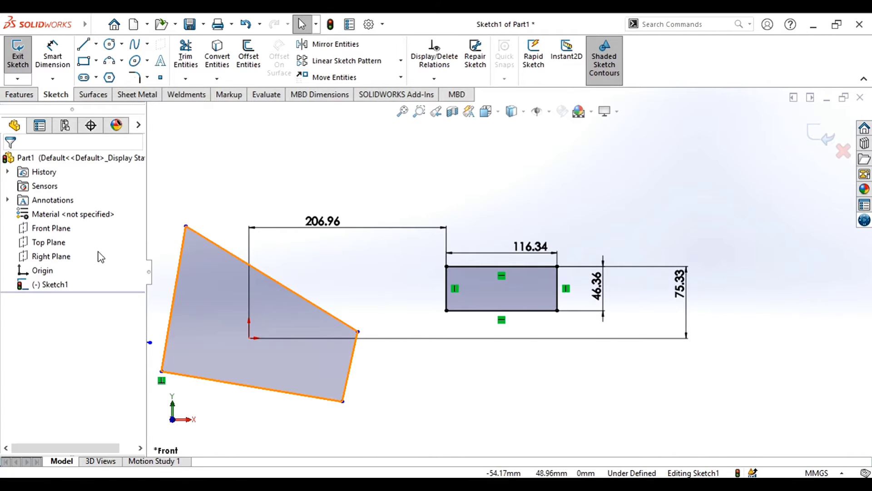
left_click(604, 67)
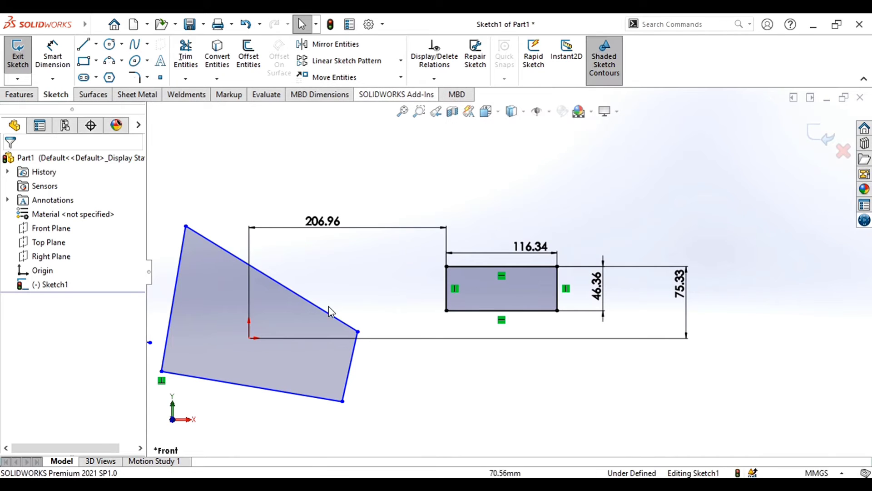
left_click(312, 306)
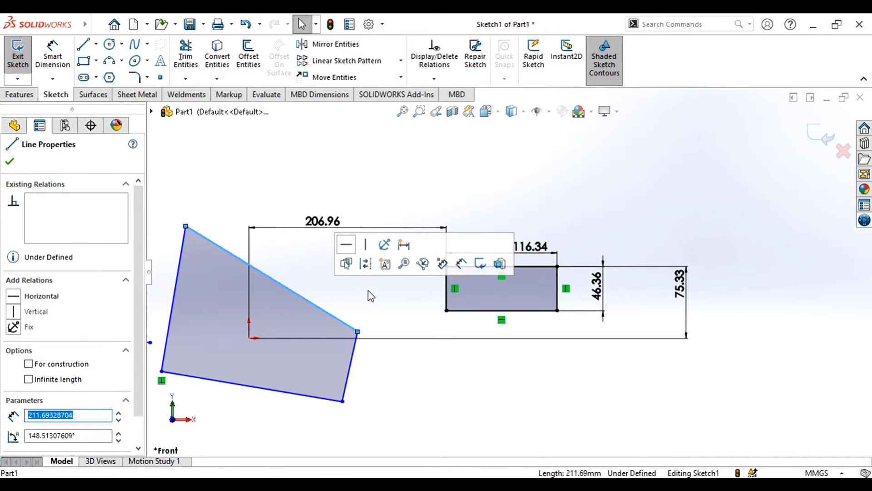
left_click(434, 79)
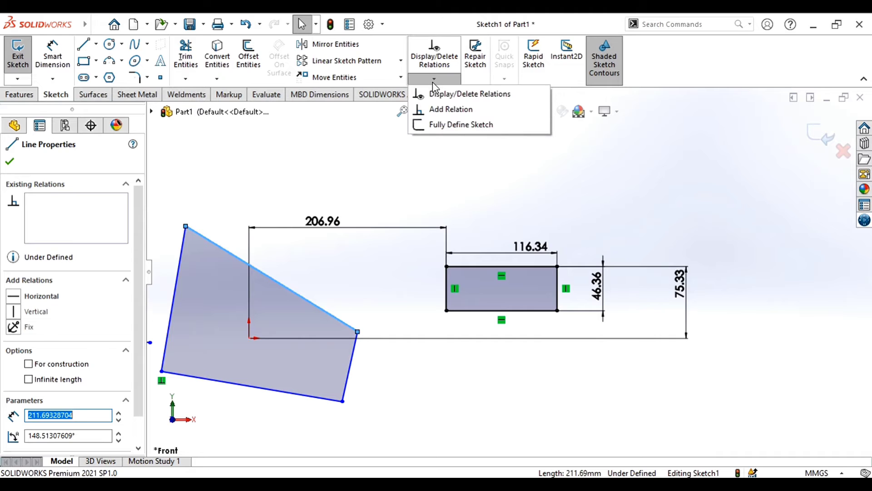
left_click(459, 125)
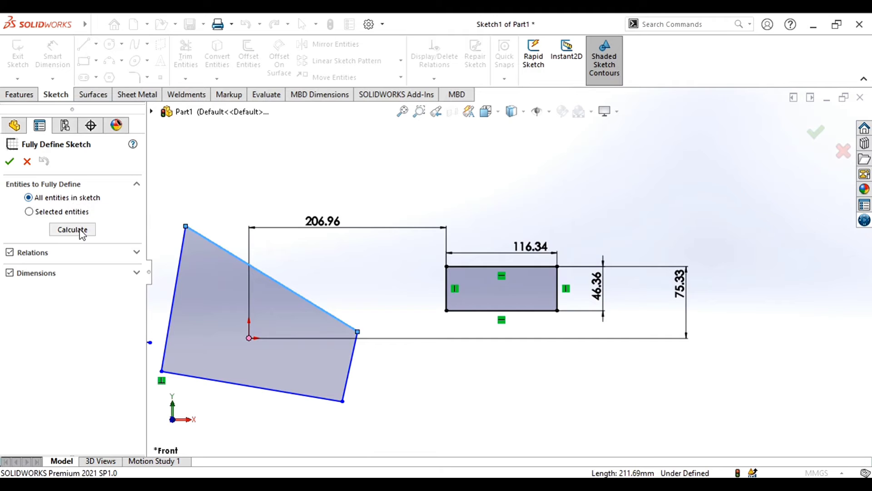
left_click(9, 161)
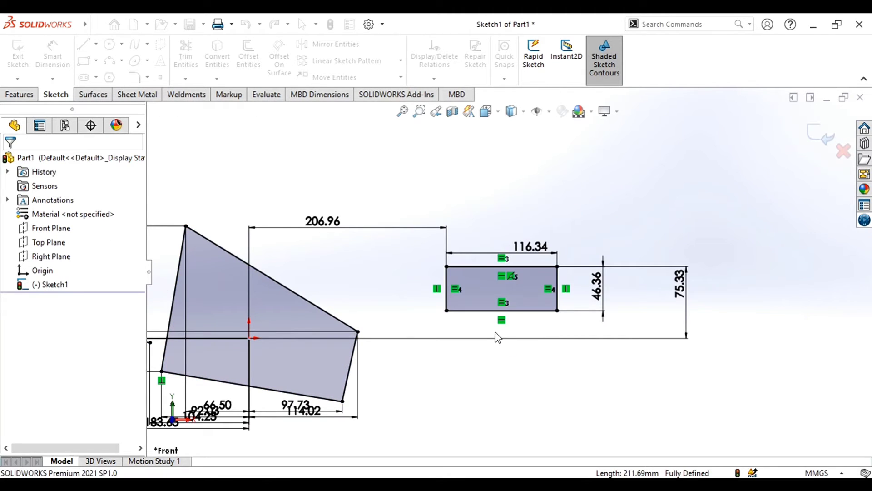
key("f")
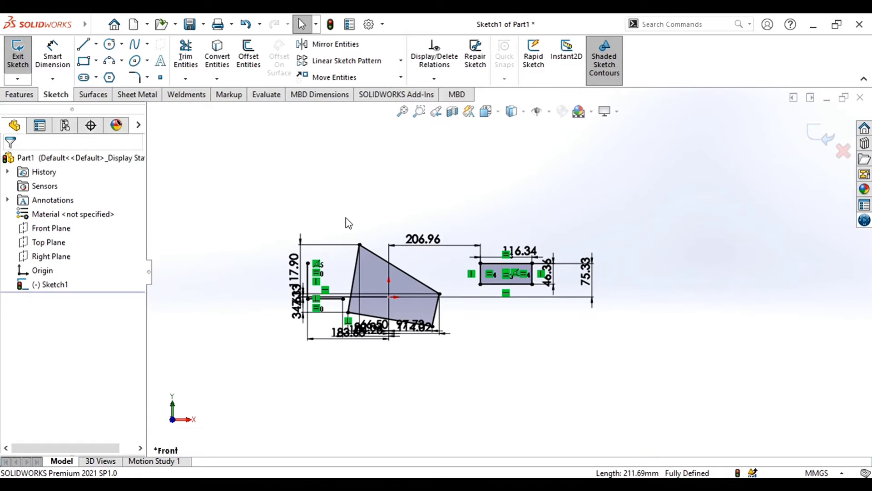
scroll(352, 322, "down", 6)
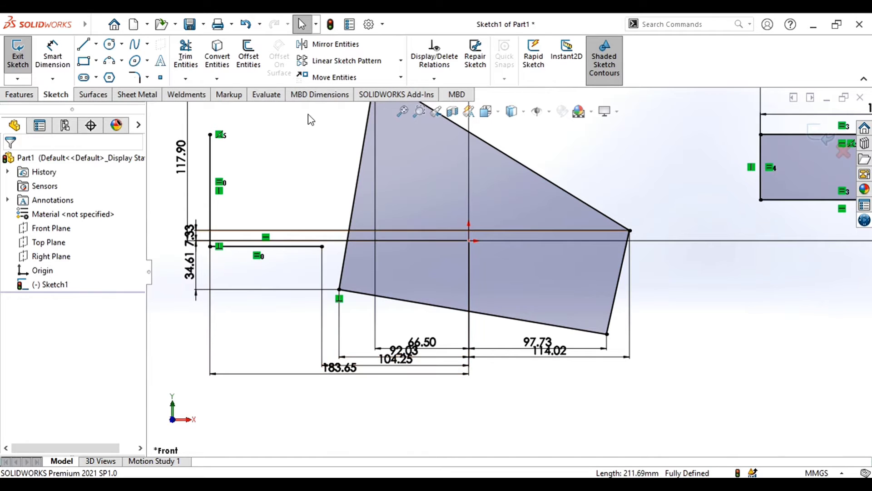
left_click(357, 181)
left_click(434, 78)
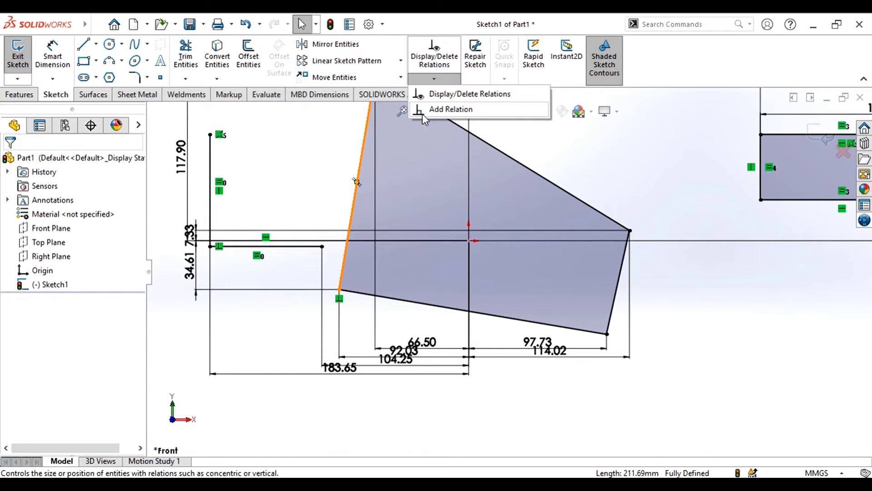
left_click(536, 301)
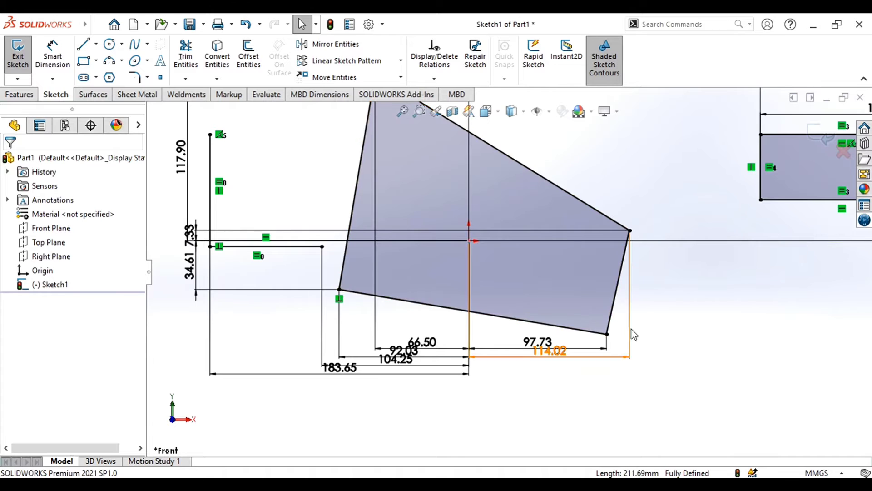
Sketch an open chain of a slanted line, a bottom line about 75 mm long and a vertical line below the rectangle.
left_click(761, 280)
left_click(682, 406)
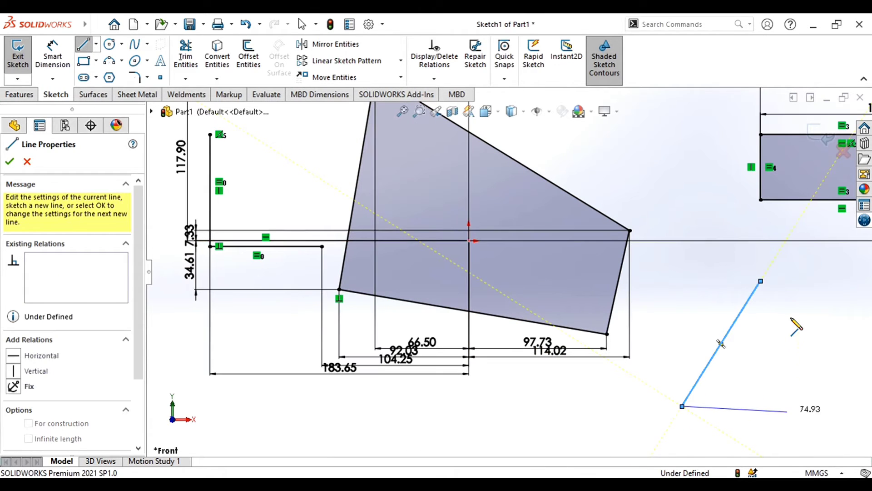
left_click(787, 412)
left_click(787, 311)
key("Escape")
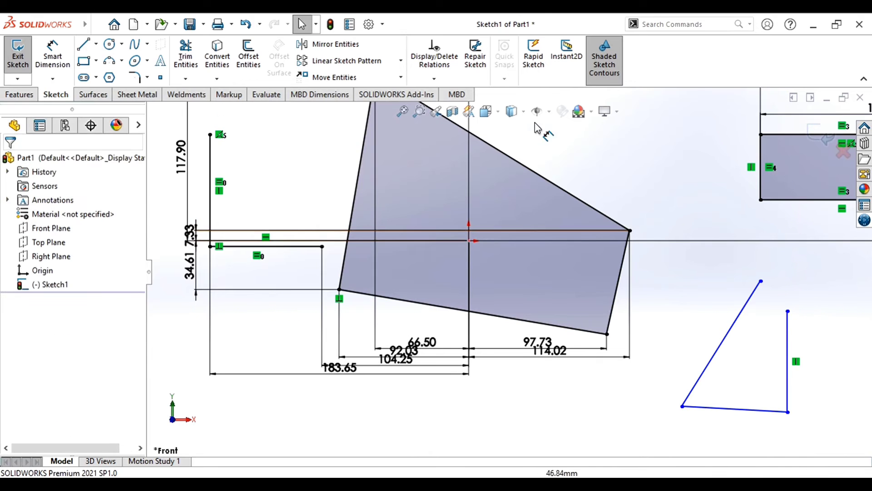
Run Repair Sketch to check the sketch for gaps at the default gap size.
left_click(434, 78)
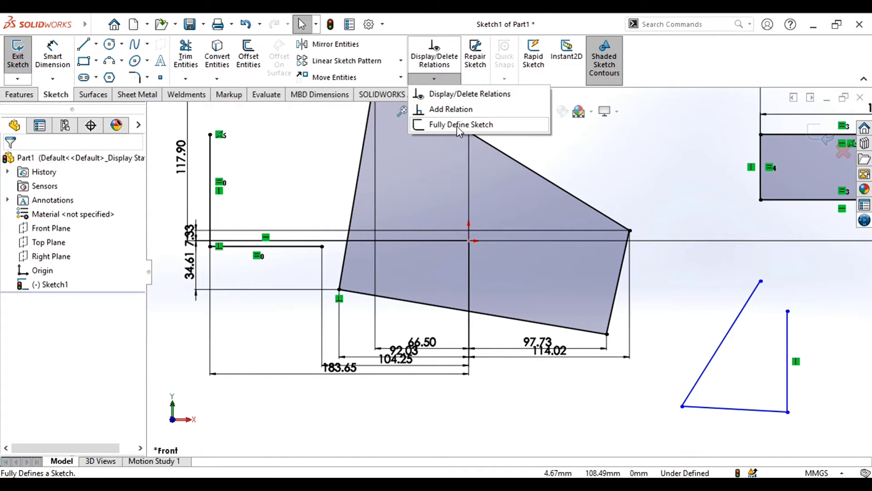
left_click(477, 75)
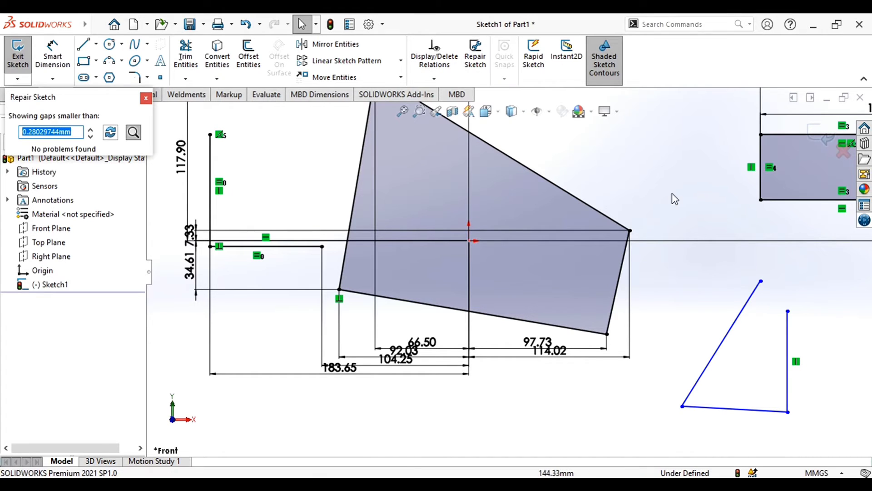
left_click(475, 57)
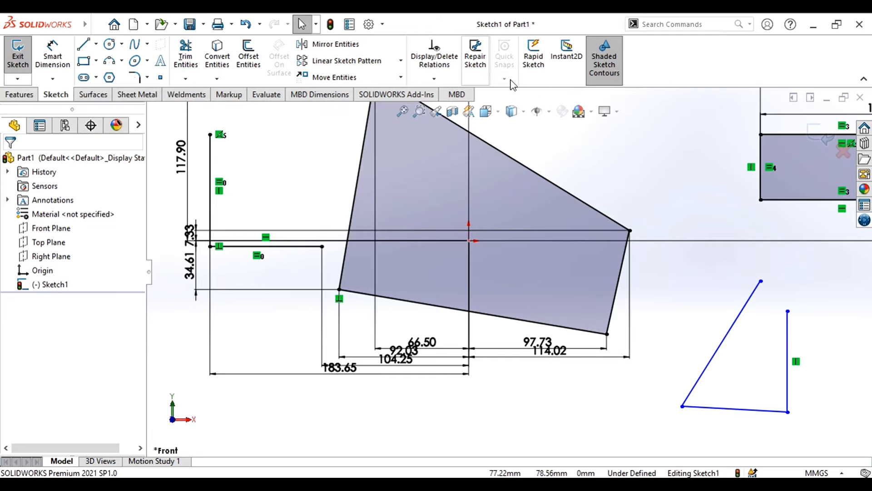
left_click(86, 46)
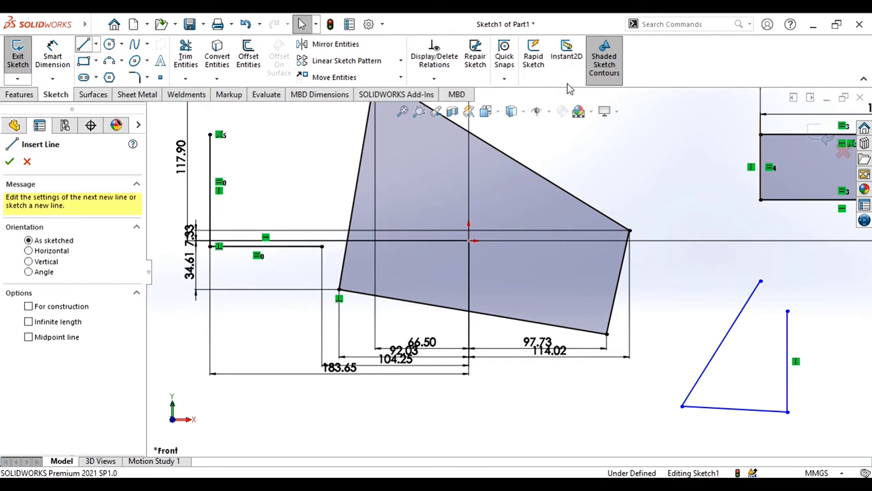
left_click(476, 69)
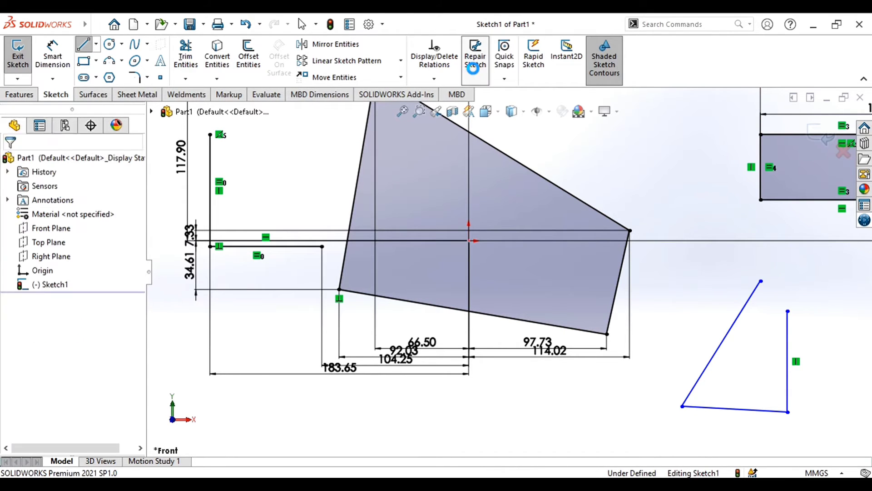
left_click(660, 179)
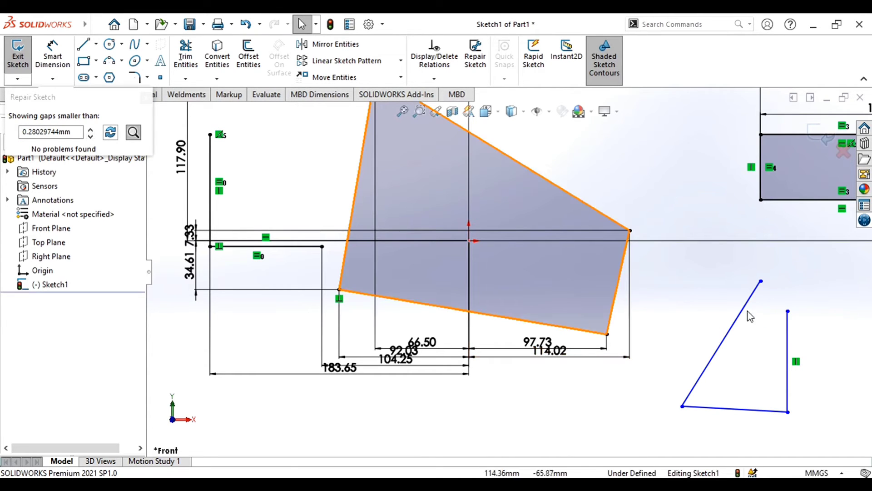
Move the upper endpoint of the new vertical line next to the slanted line's upper endpoint, leaving a small gap.
scroll(795, 313, "down", 5)
scroll(795, 314, "up", 5)
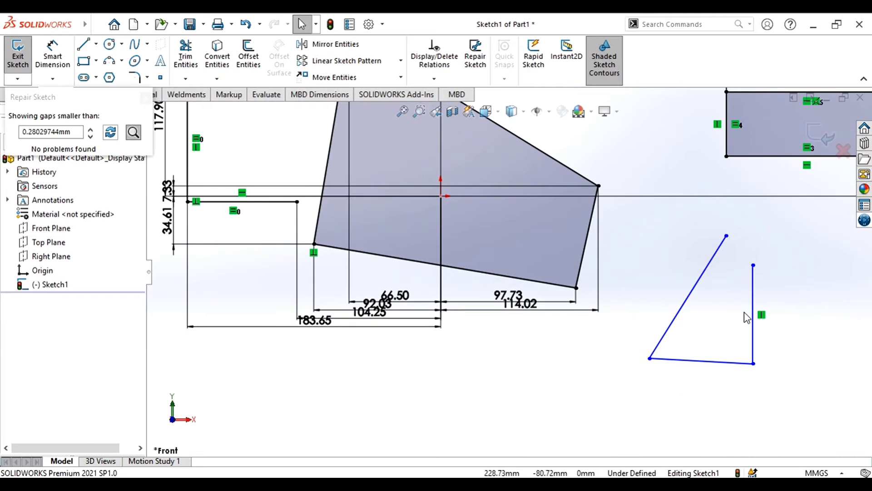
left_click(753, 265)
left_click_drag(753, 266, 733, 241)
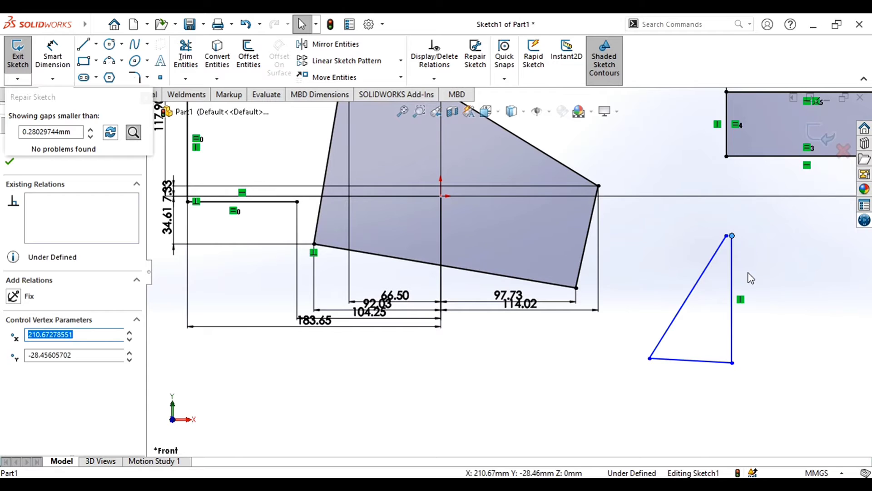
left_click(751, 278)
Rerun Repair Sketch for the three-line open triangle and raise the gap limit to 4.48191668 mm.
mouse_move(771, 212)
left_mouse_down()
mouse_move(673, 383)
mouse_move(643, 391)
left_mouse_up()
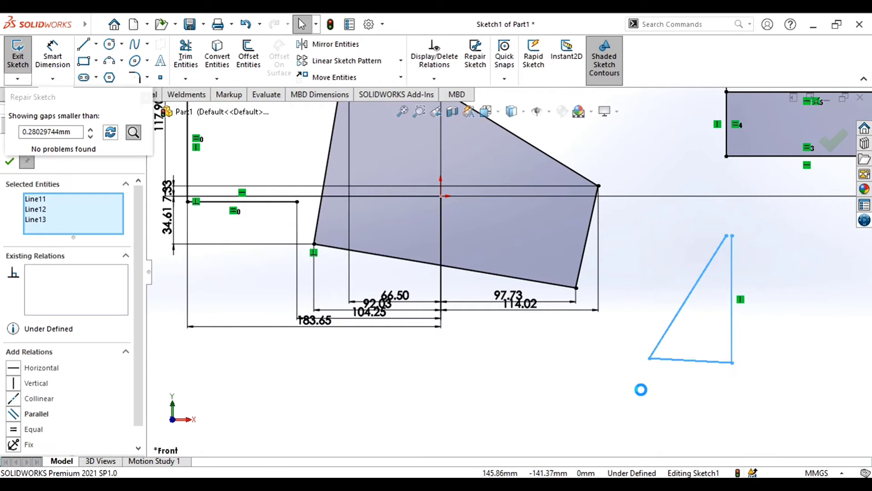
left_click(480, 77)
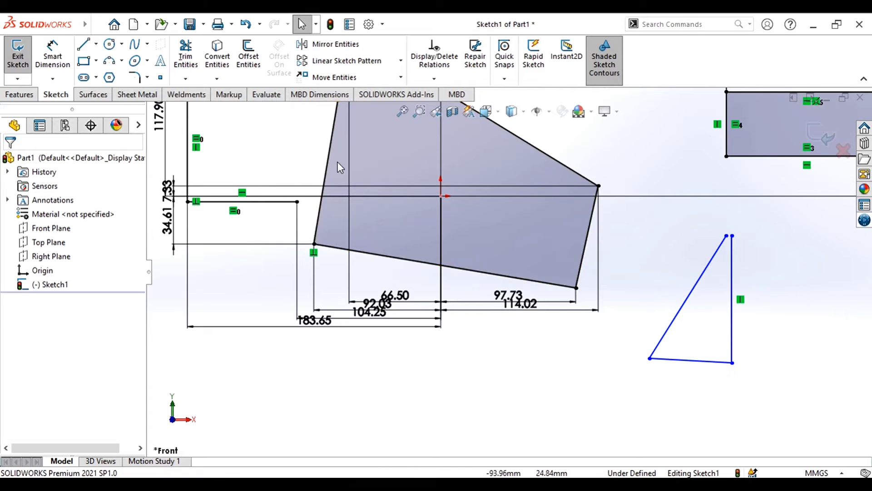
left_click(475, 59)
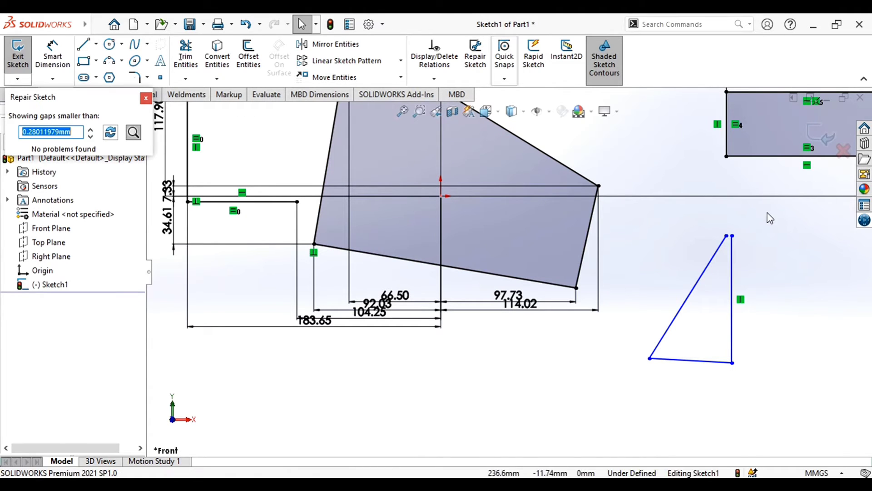
left_click_drag(767, 212, 626, 384)
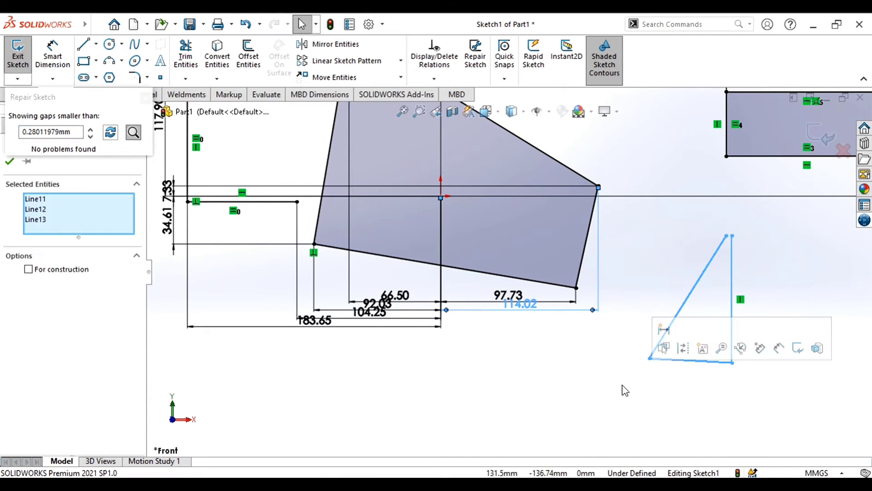
left_click(91, 130)
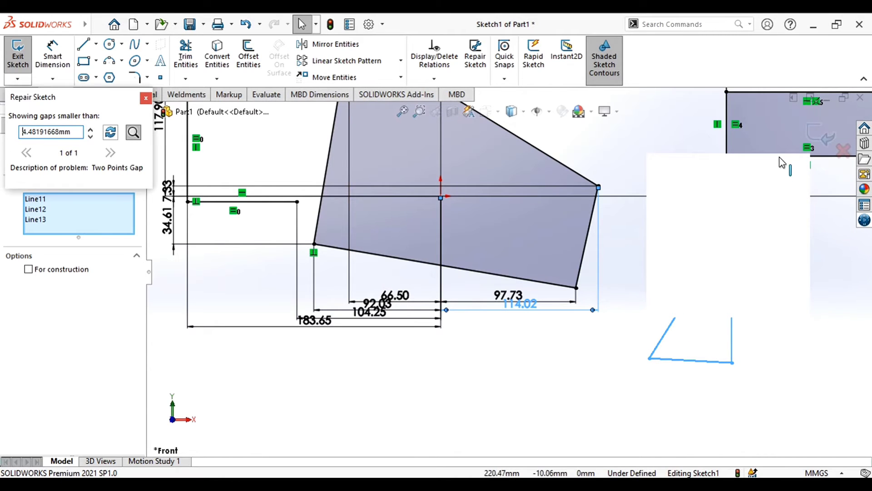
left_click(606, 400)
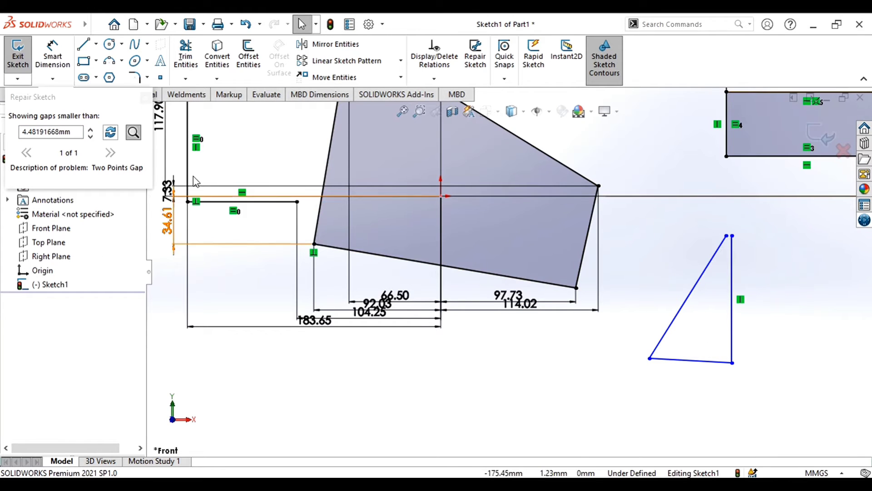
Sketch a connected horizontal top line, slightly slanted right side and longer horizontal bottom line below the existing geometry.
left_click(89, 46)
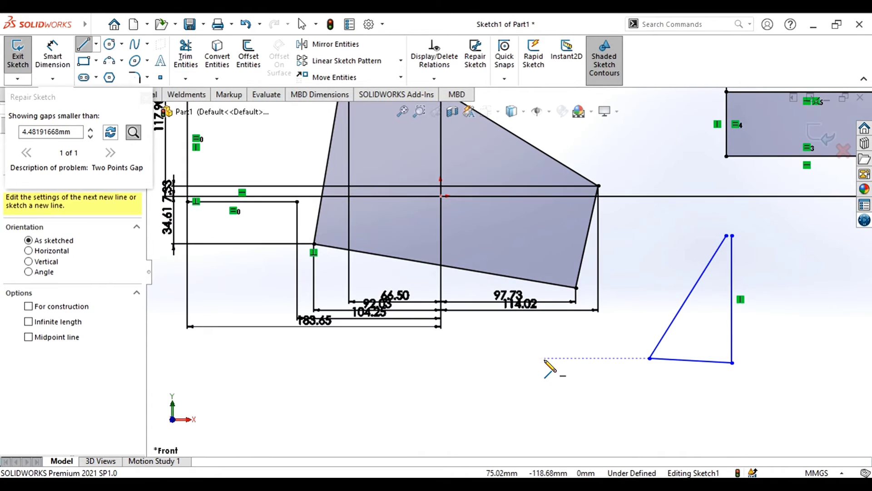
scroll(550, 367, "up", 5)
left_click(366, 354)
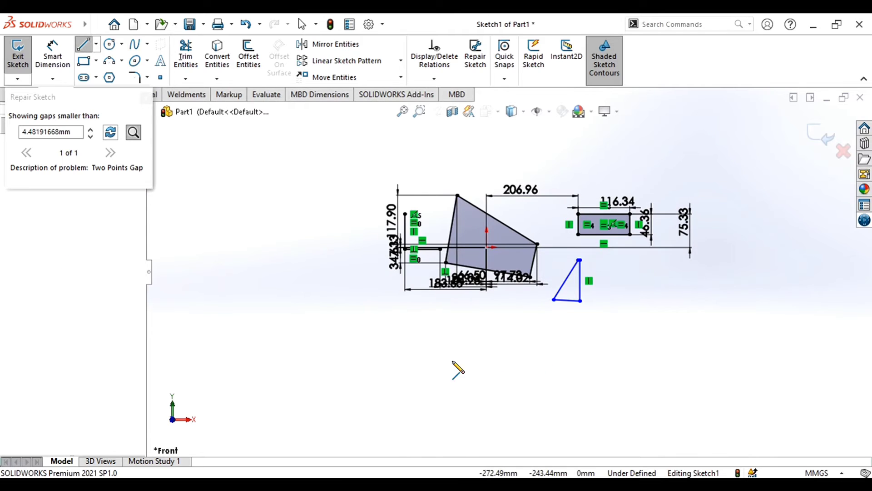
left_click(519, 354)
left_click(526, 436)
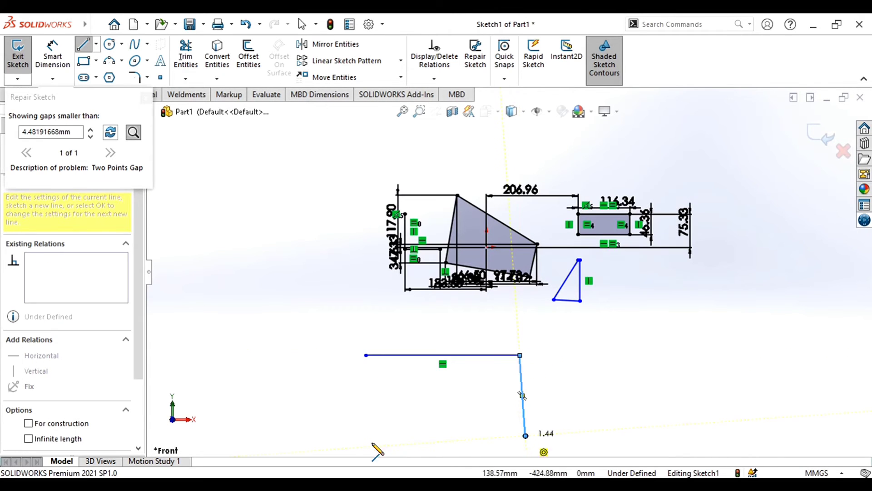
left_click(322, 434)
Add the trapezoid's slanted left side, ending it just short of the top line's left endpoint to leave a tiny gap.
key("z")
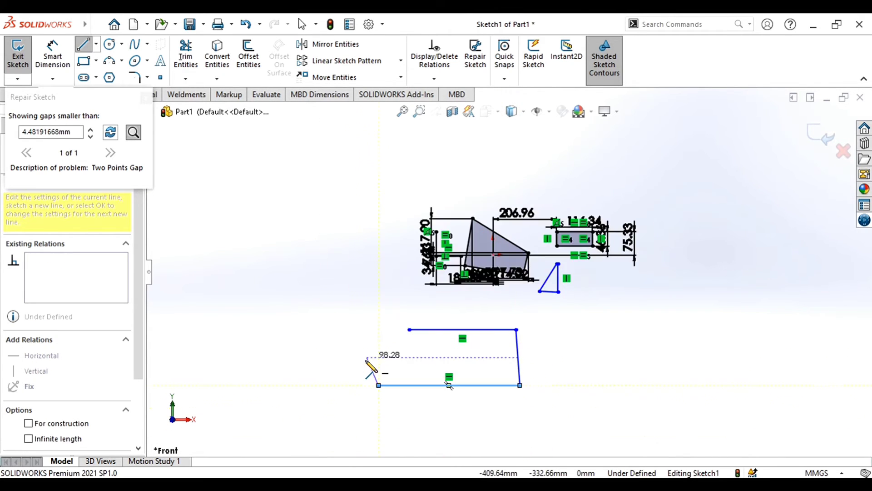
scroll(422, 326, "down", 8)
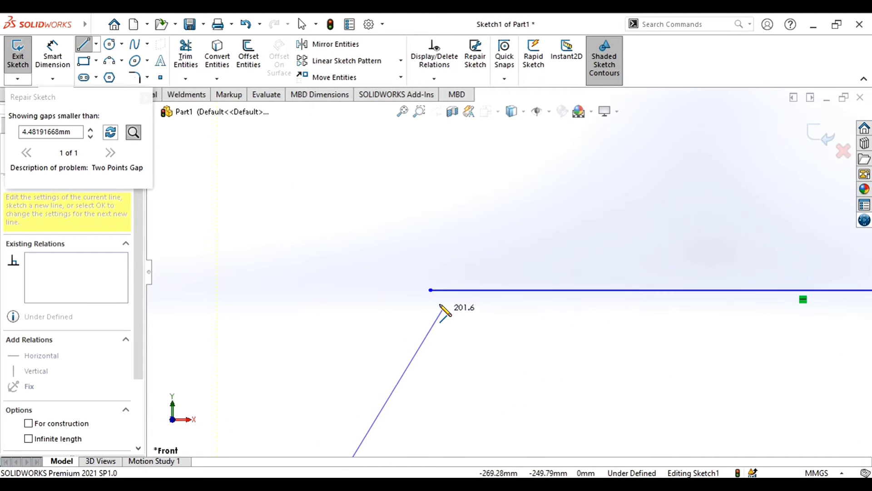
scroll(432, 290, "down", 8)
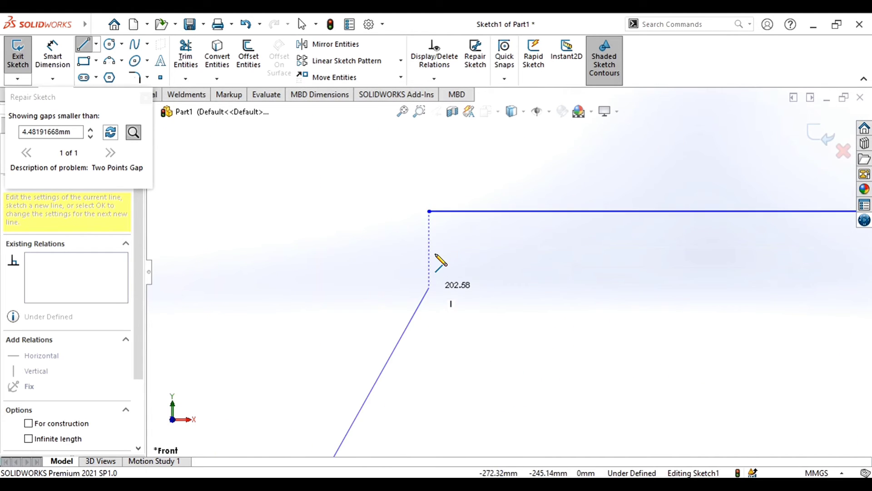
left_click(434, 160)
key("Escape")
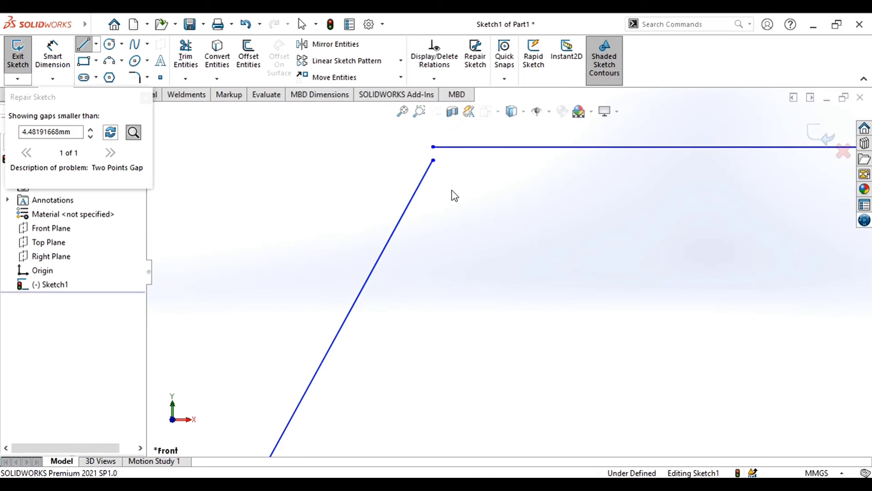
scroll(418, 215, "up", 8)
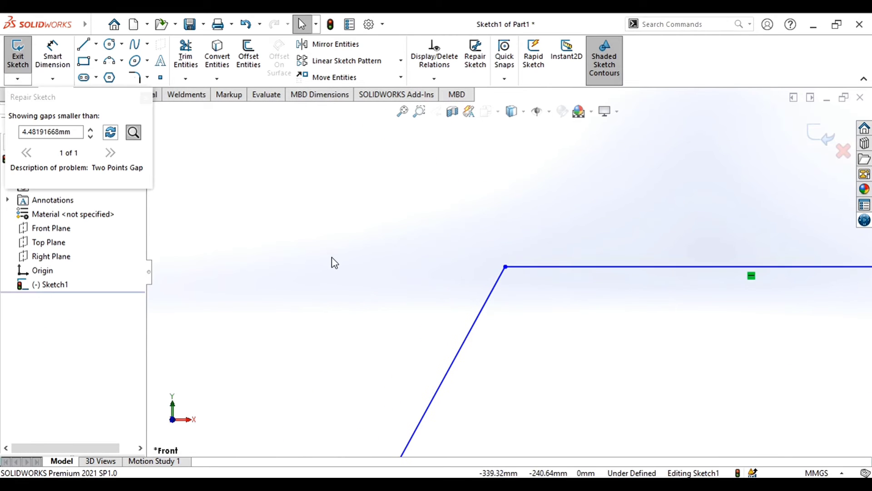
scroll(425, 275, "up", 5)
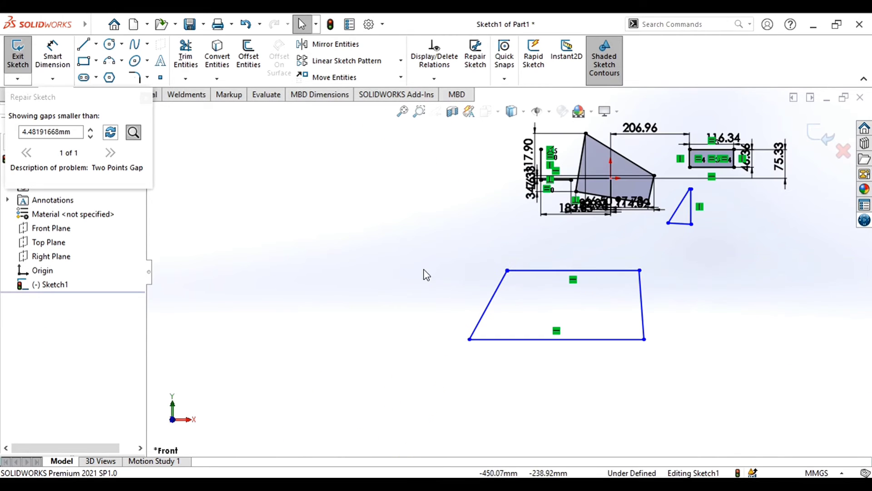
Run Repair Sketch on the trapezoid's four lines to check them for endpoint gaps.
left_click(603, 70)
left_click(603, 70)
left_click(483, 62)
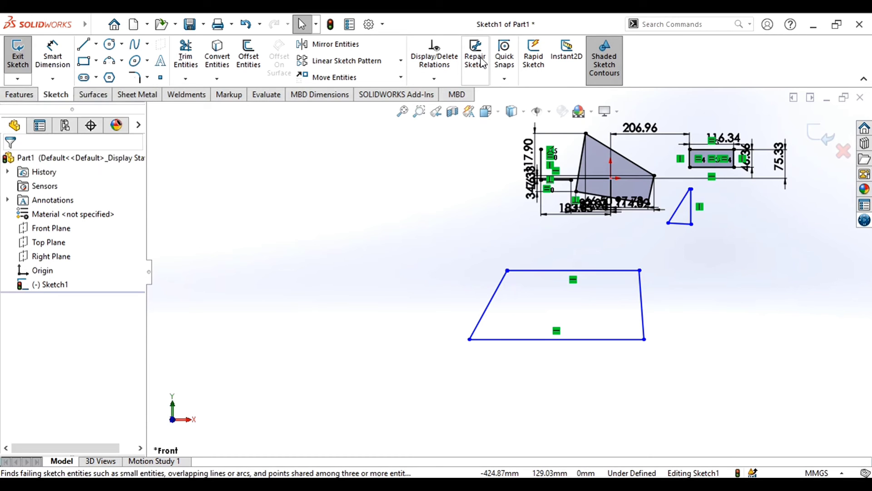
left_click(517, 273)
left_click(501, 284)
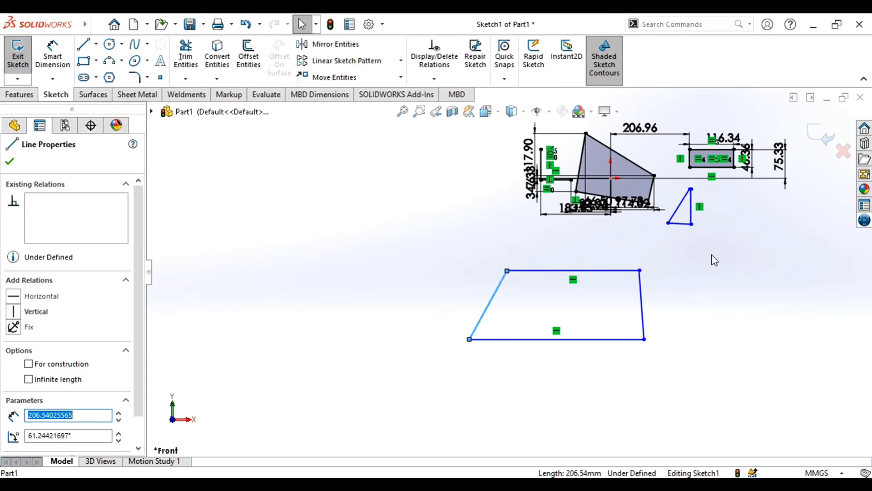
left_click_drag(688, 241, 452, 358)
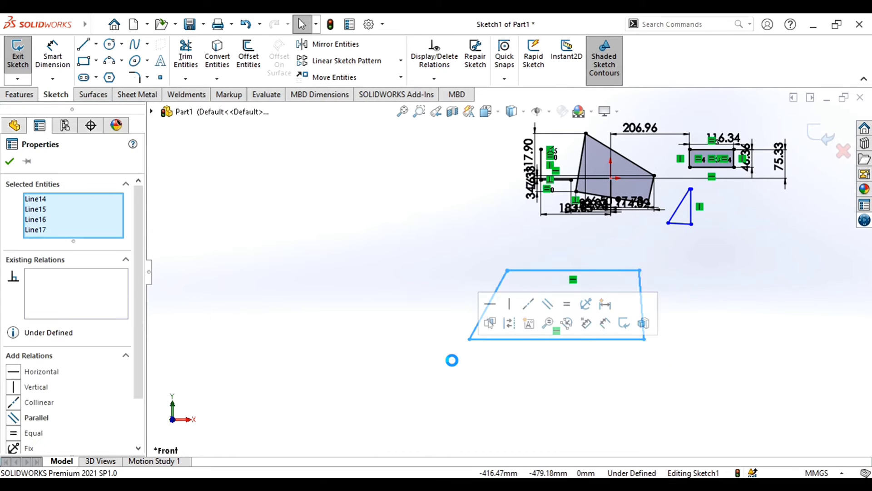
left_click(474, 68)
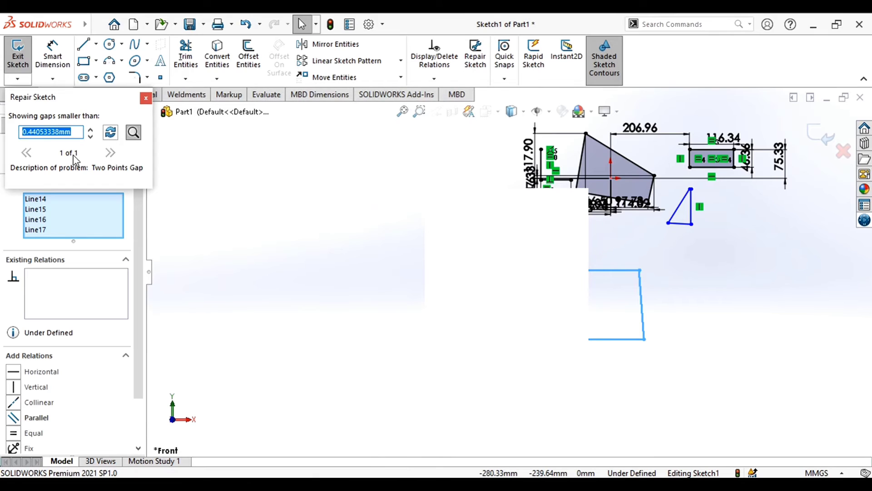
left_click(112, 136)
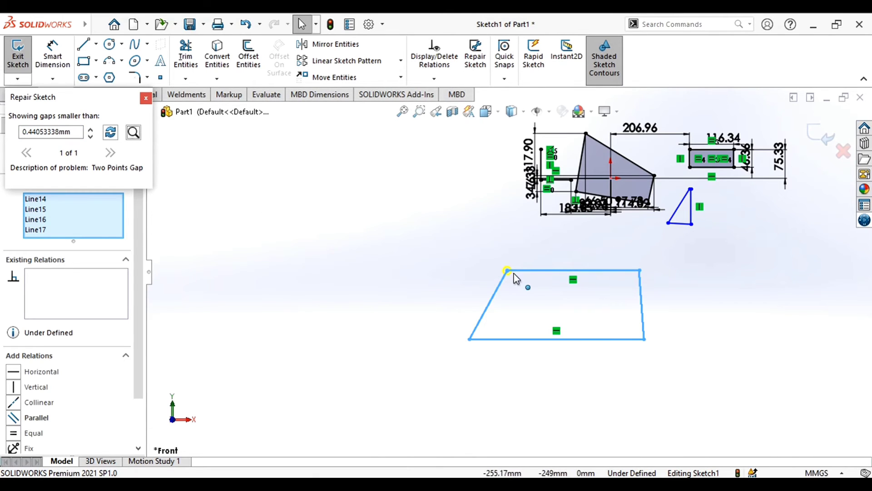
Examine the gap at the trapezoid's upper-left corner, raise the gap limit to 3.52426705 mm and close Repair Sketch.
scroll(514, 274, "up", 3)
scroll(514, 278, "down", 6)
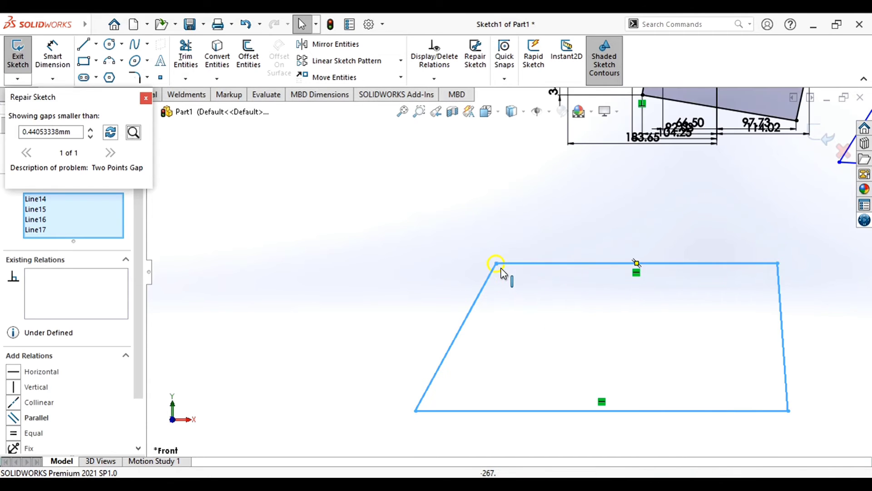
scroll(495, 281, "down", 5)
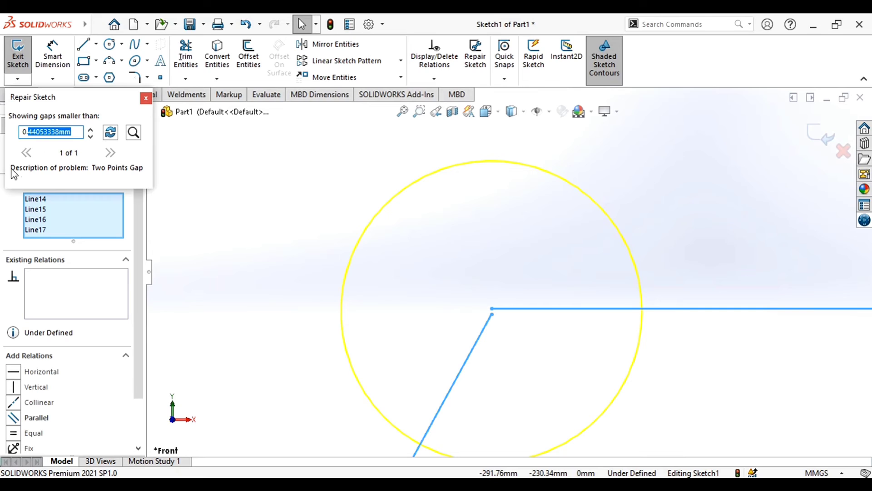
left_click(91, 130)
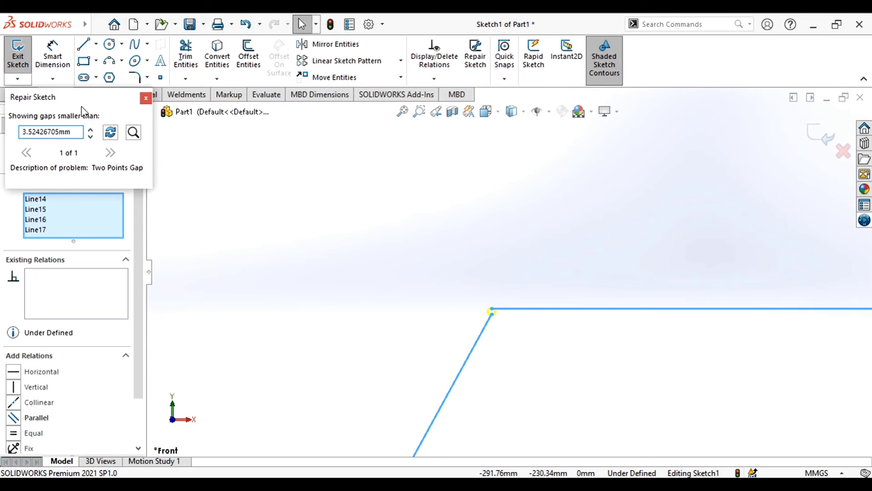
left_click(146, 98)
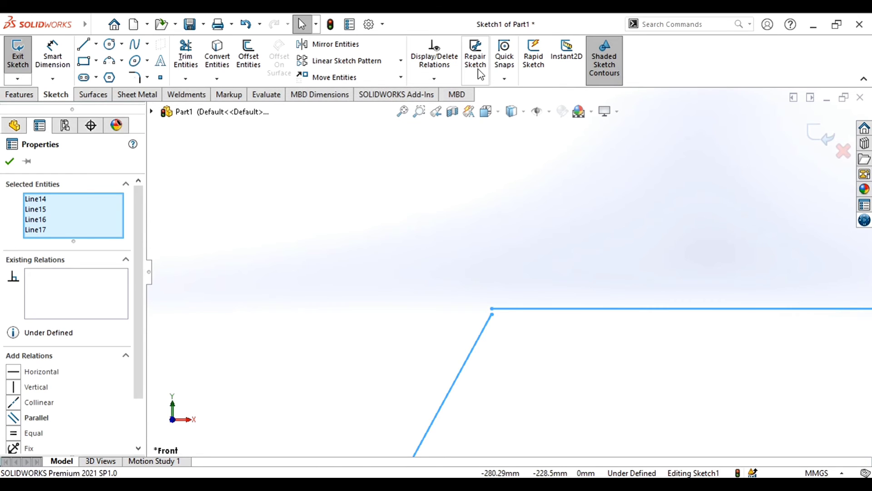
Try Midpoint Snap for a new line at the middle of the trapezoid's top line.
left_click(508, 78)
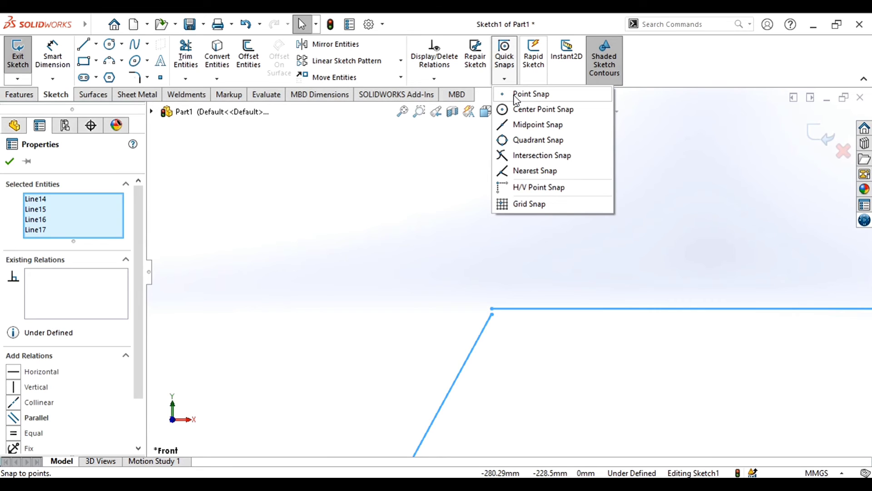
left_click(534, 129)
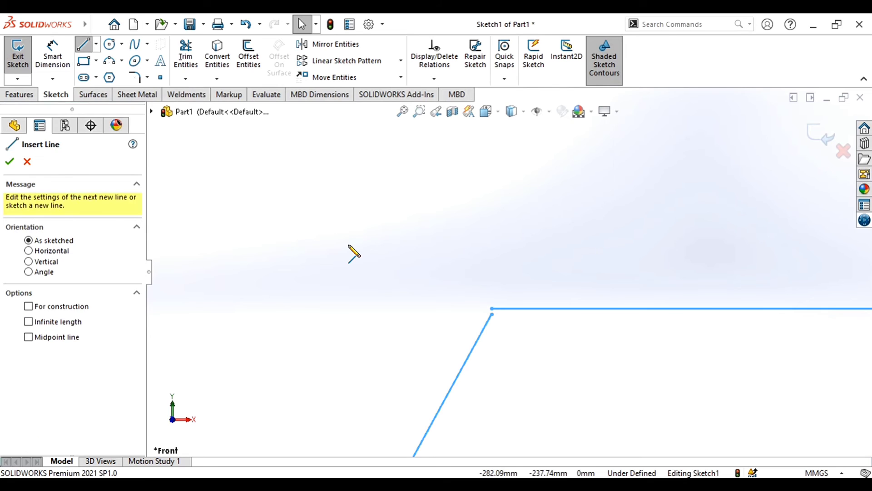
scroll(348, 245, "up", 12)
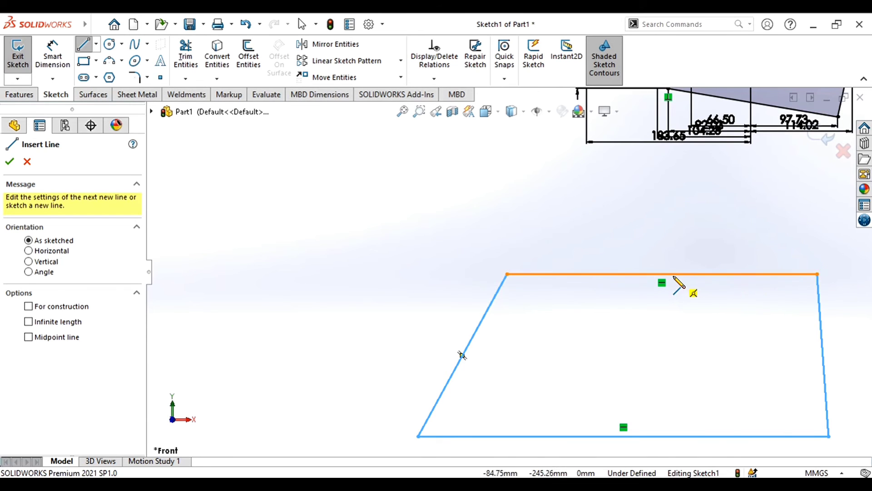
left_click(504, 79)
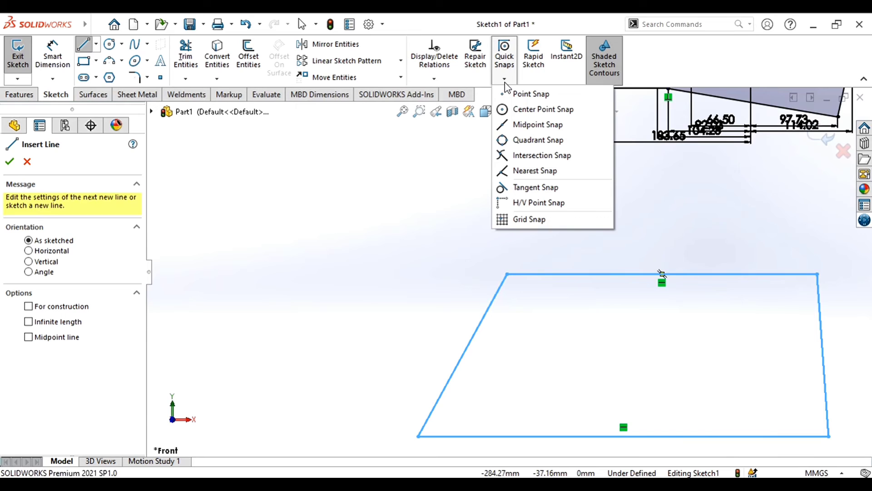
left_click(515, 130)
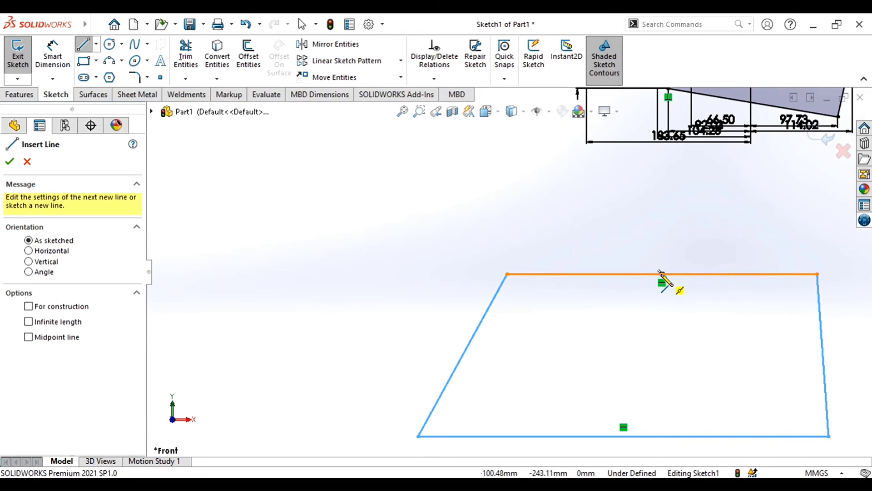
Sketch a circle in the empty area above and to the left of the trapezoid.
left_click(504, 78)
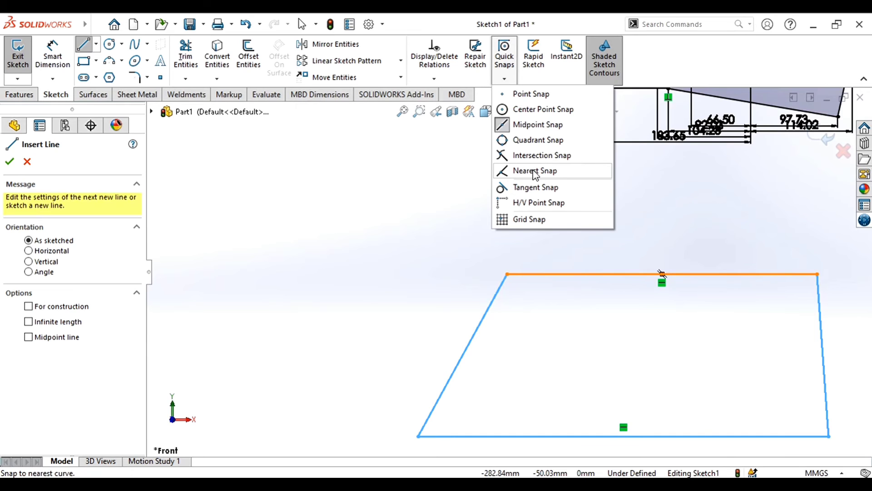
left_click(527, 187)
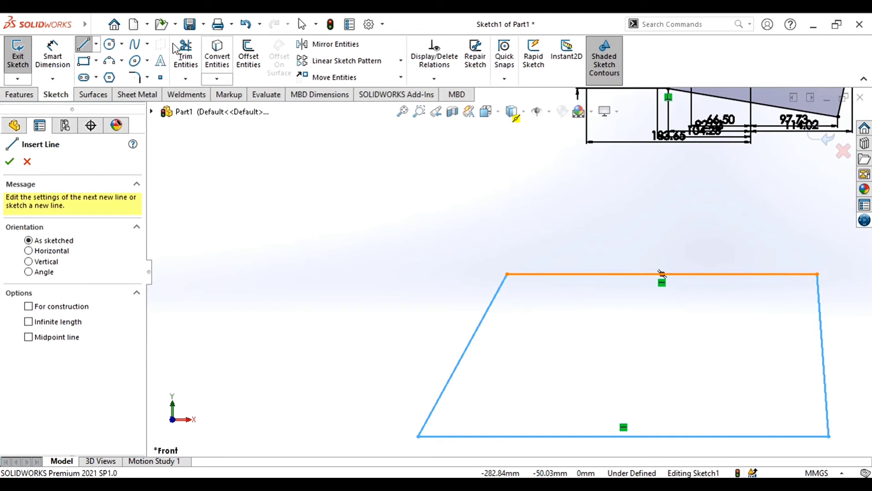
left_click(109, 44)
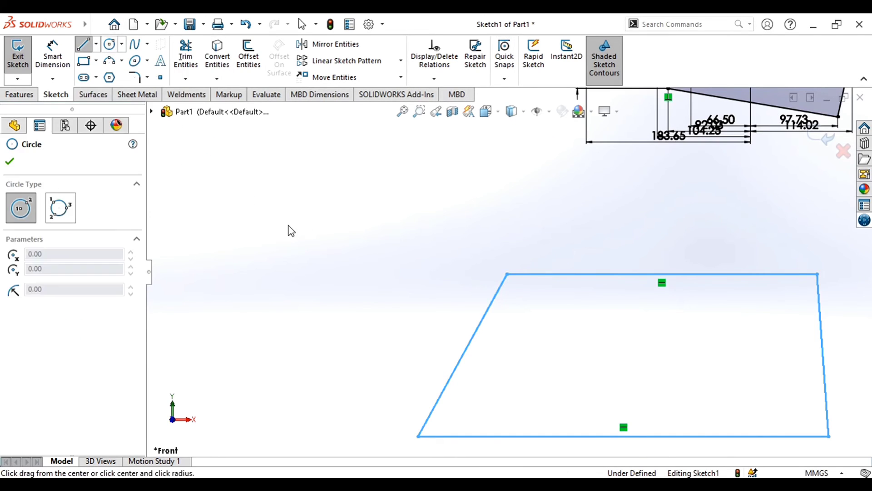
left_click(244, 188)
left_click(298, 205)
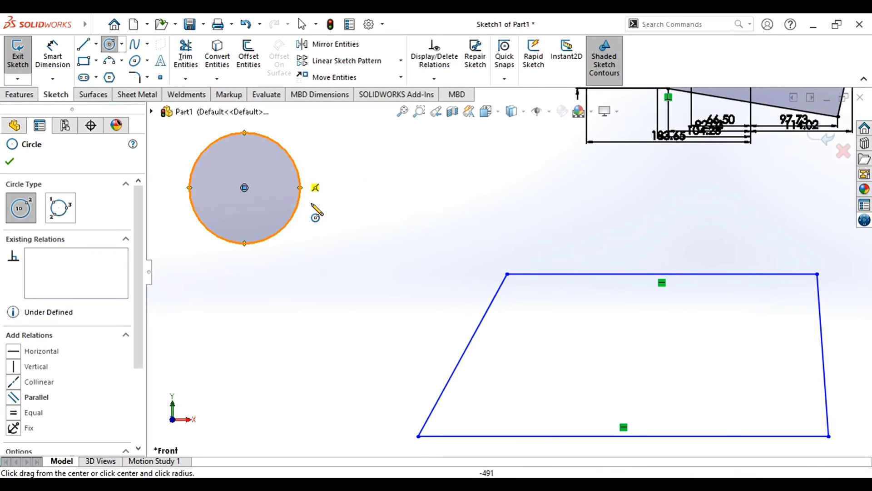
left_click(504, 79)
left_click(96, 44)
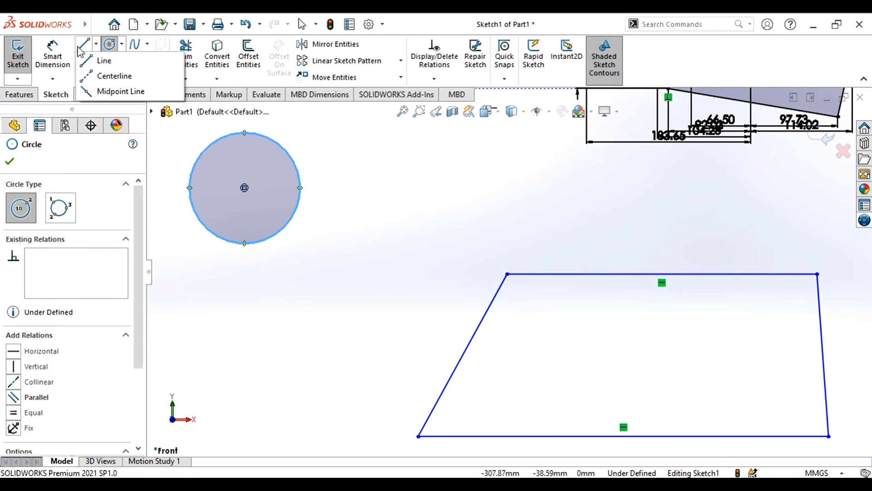
left_click(99, 60)
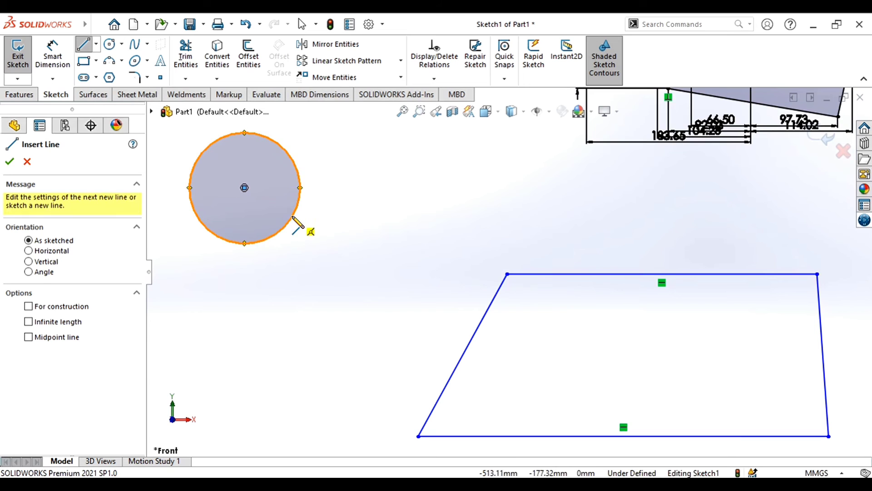
left_click(291, 219)
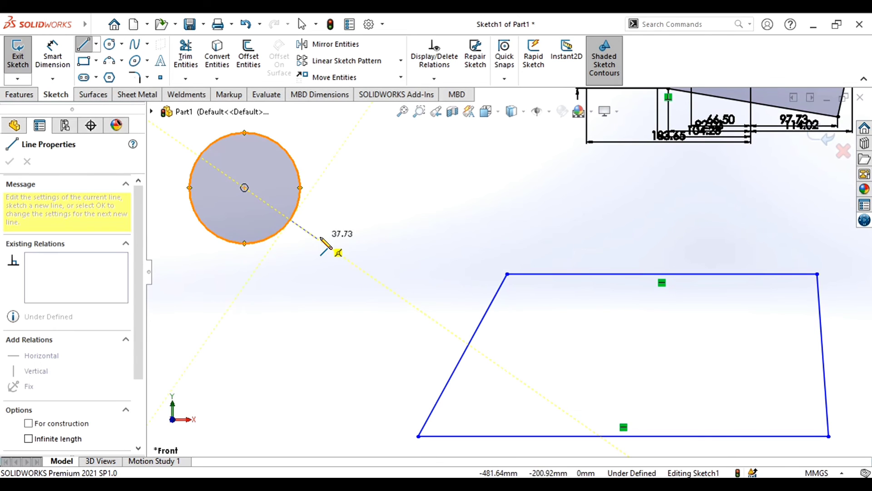
key("Escape")
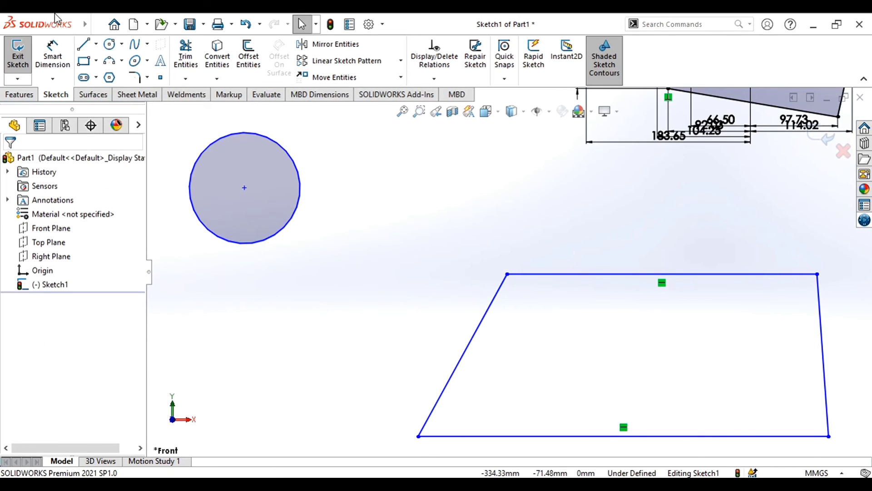
Use Tangent Snap to sketch a steep line tangent to the circle, running down from its right side.
left_click(85, 45)
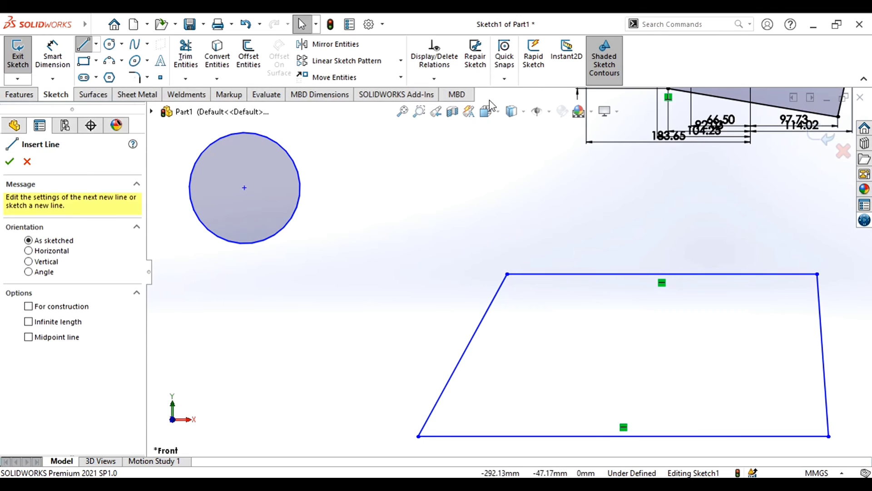
left_click(504, 77)
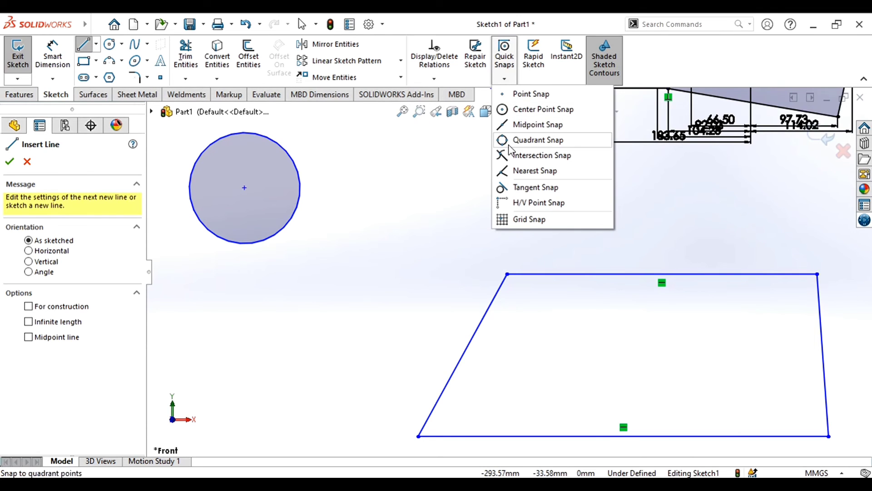
left_click(521, 188)
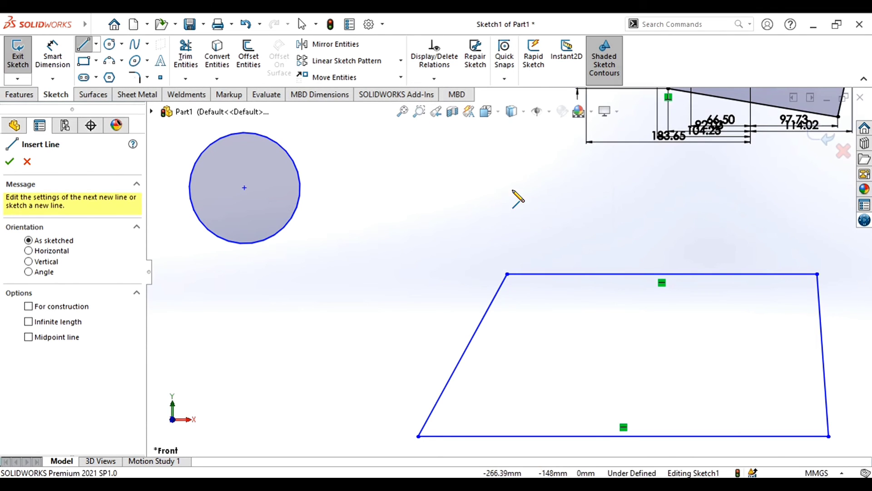
left_click(300, 210)
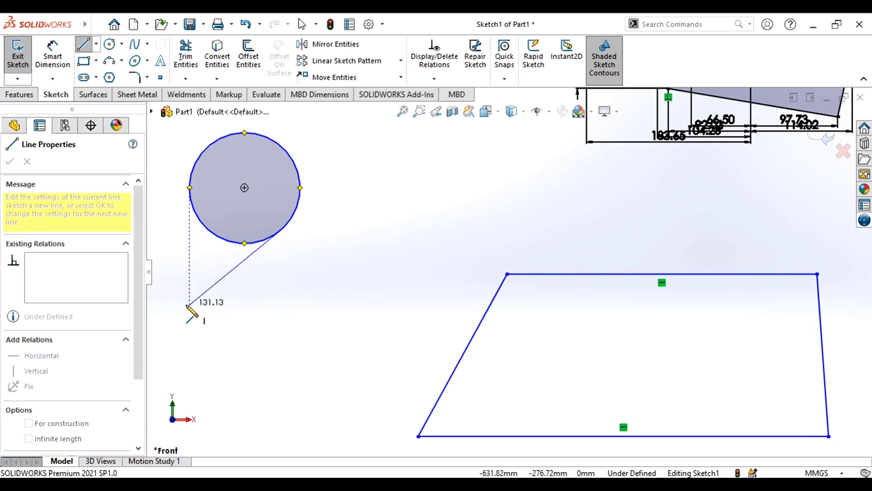
left_click(286, 313)
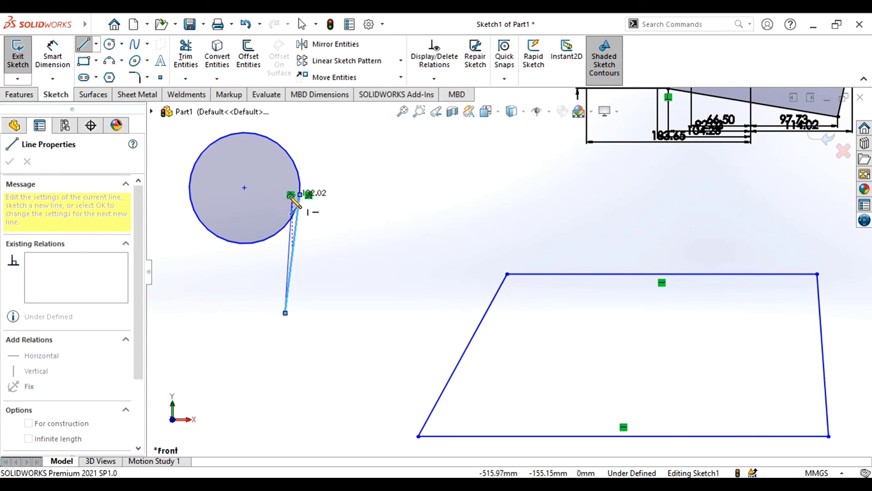
key("Escape")
Select H/V Point Snap, and use Grid Snap to sketch a slanted line about 61 mm long between the circle and trapezoid.
left_click(504, 59)
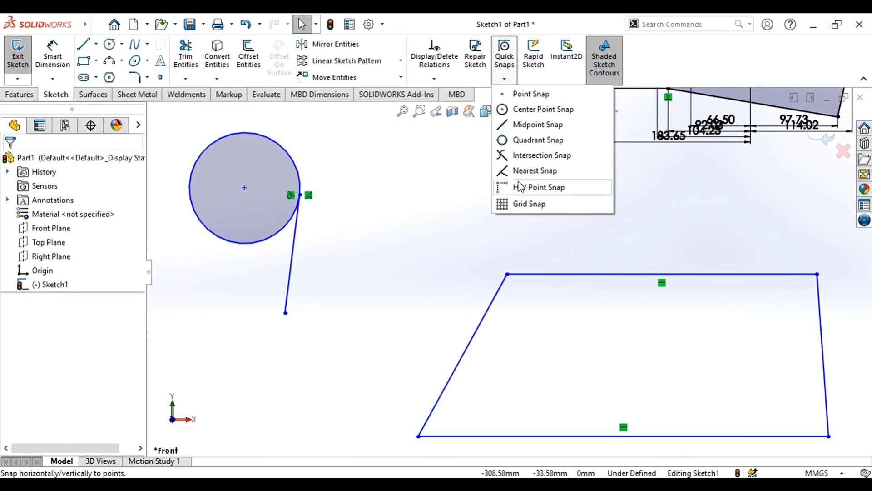
left_click(527, 190)
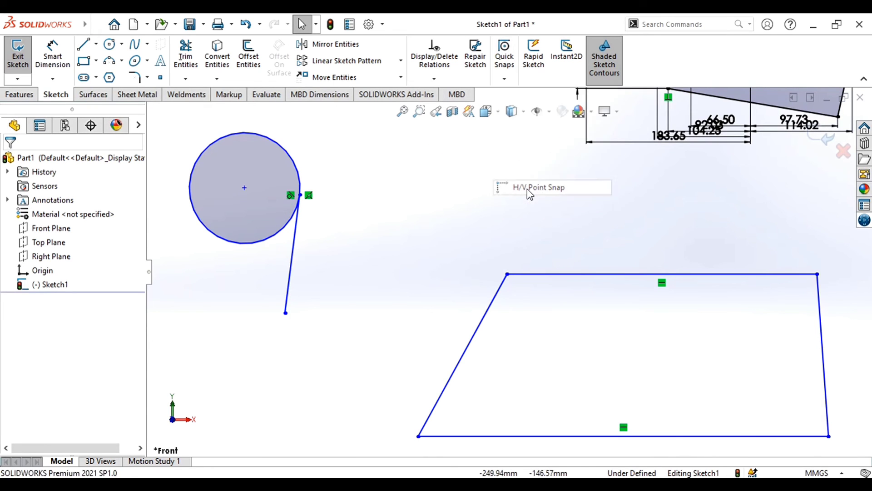
left_click(83, 48)
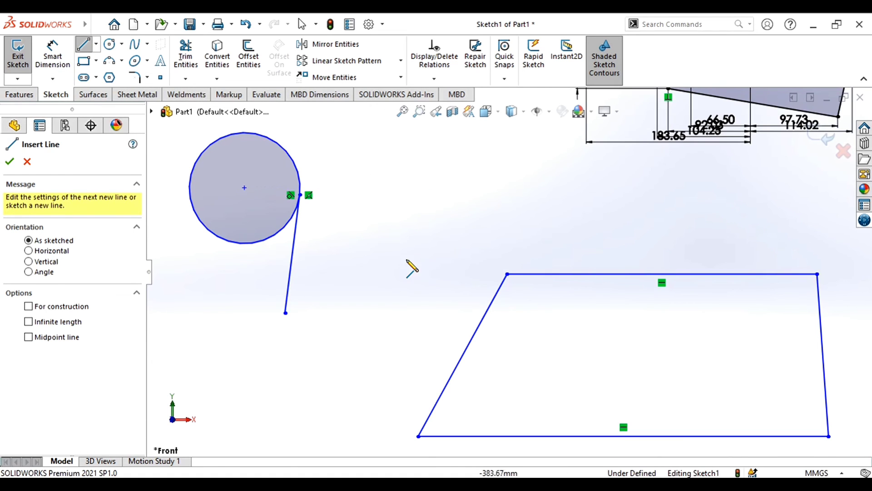
left_click(504, 77)
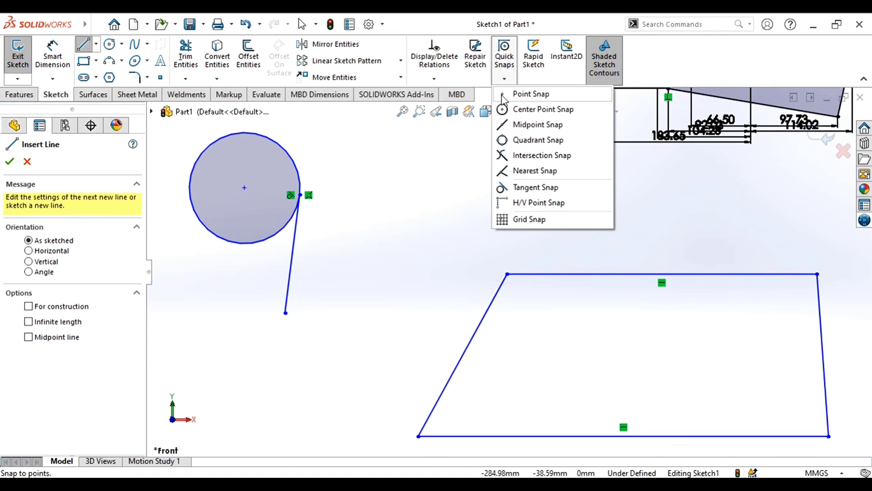
left_click(518, 219)
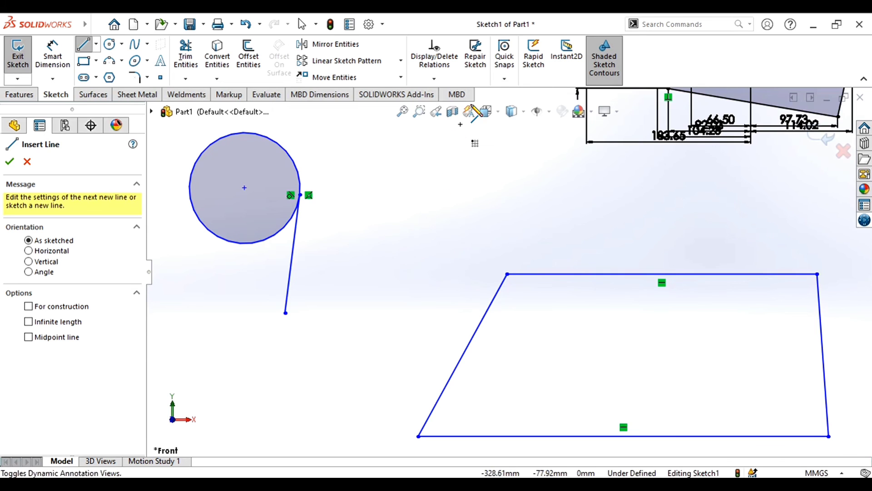
left_click(370, 192)
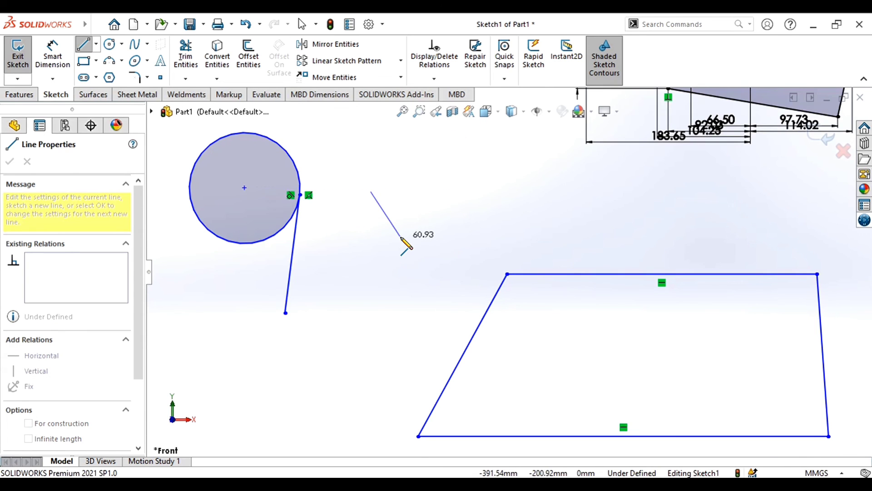
left_click(401, 237)
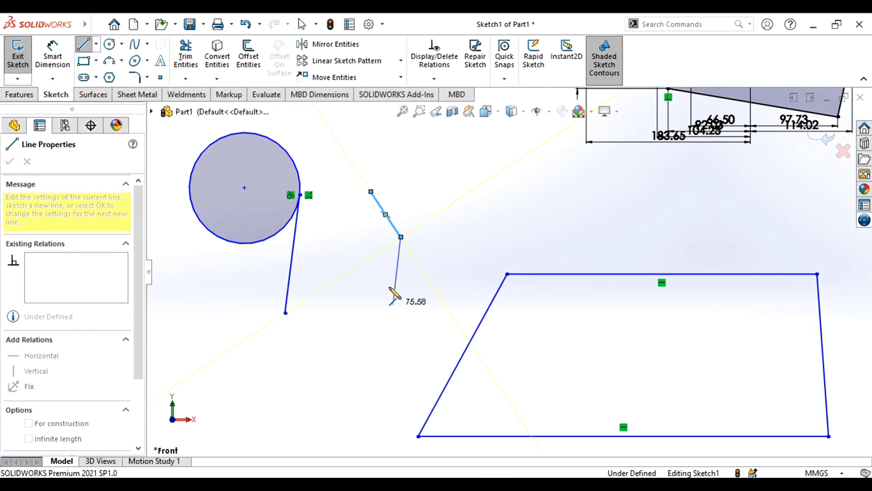
key("Escape")
Switch the active quick snap to Quadrant Snap and reopen the quick snap choices.
left_click(504, 79)
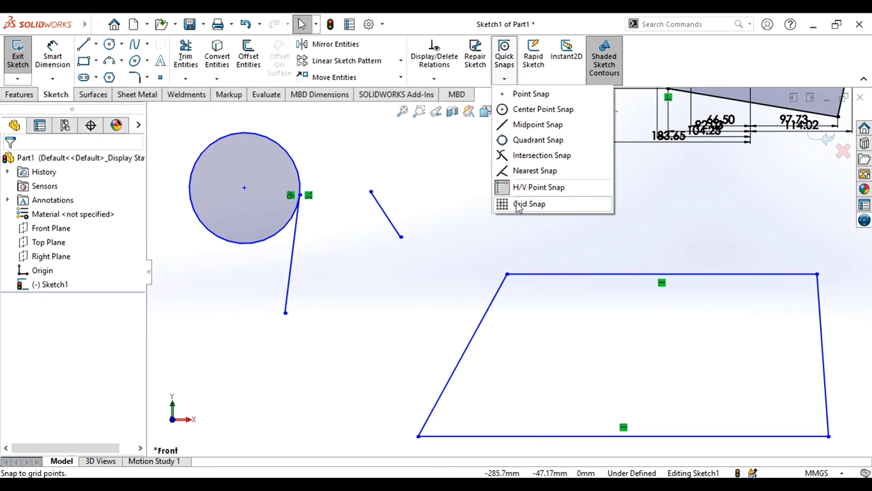
left_click(539, 143)
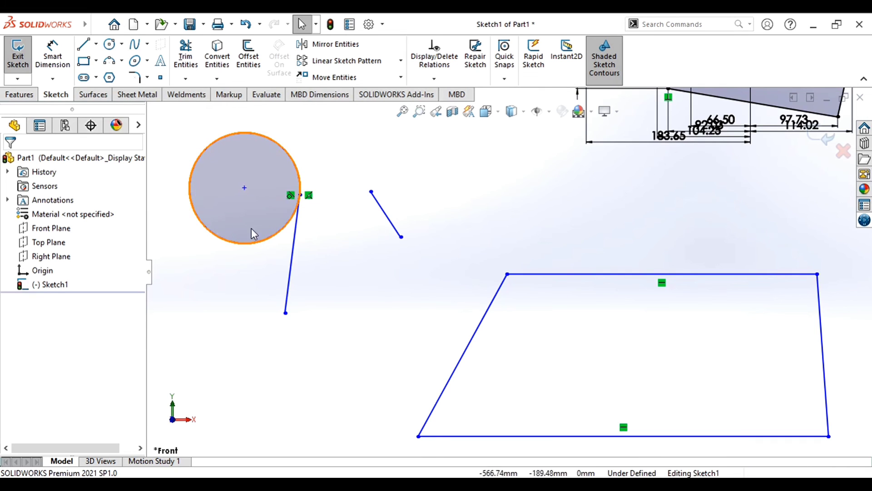
left_click(504, 59)
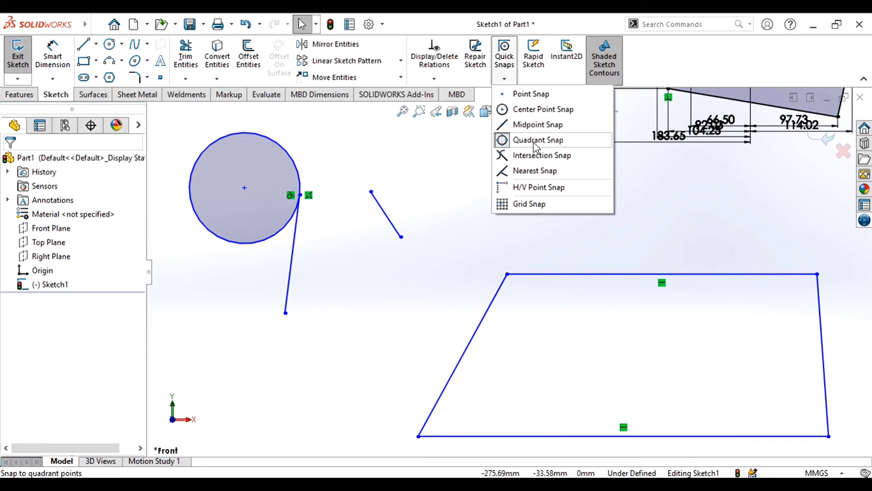